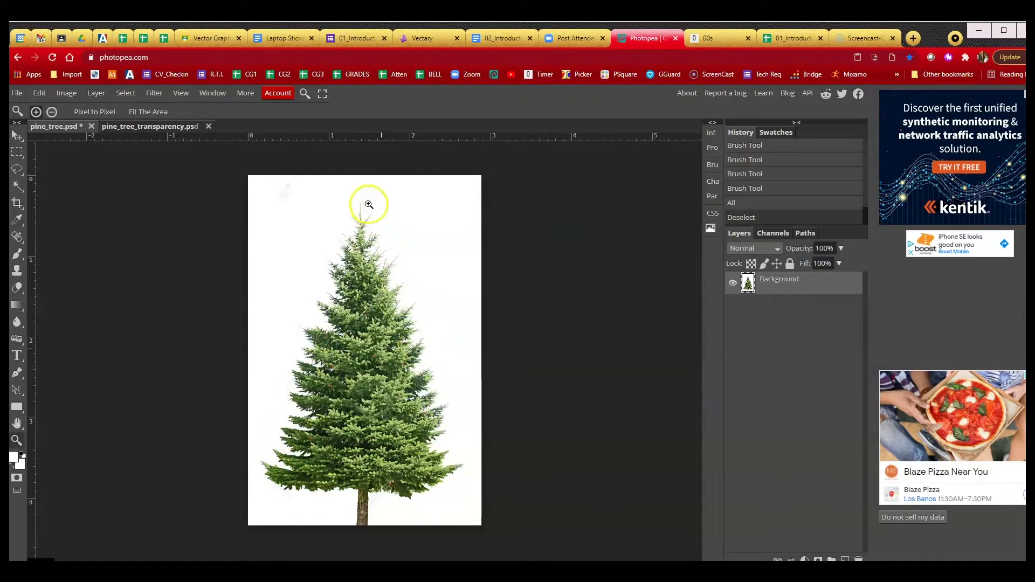
click(386, 378)
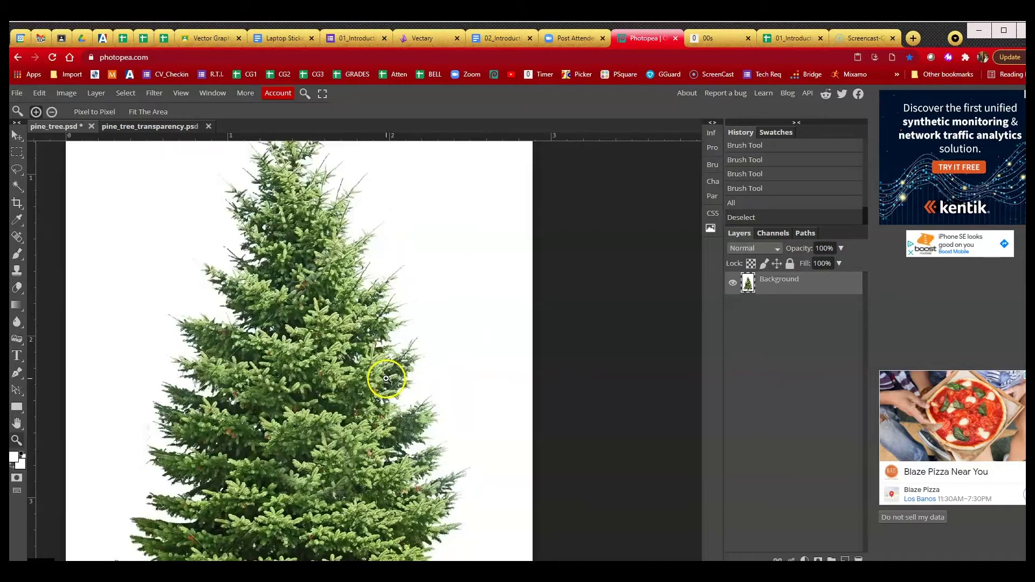
alt+click(386, 378)
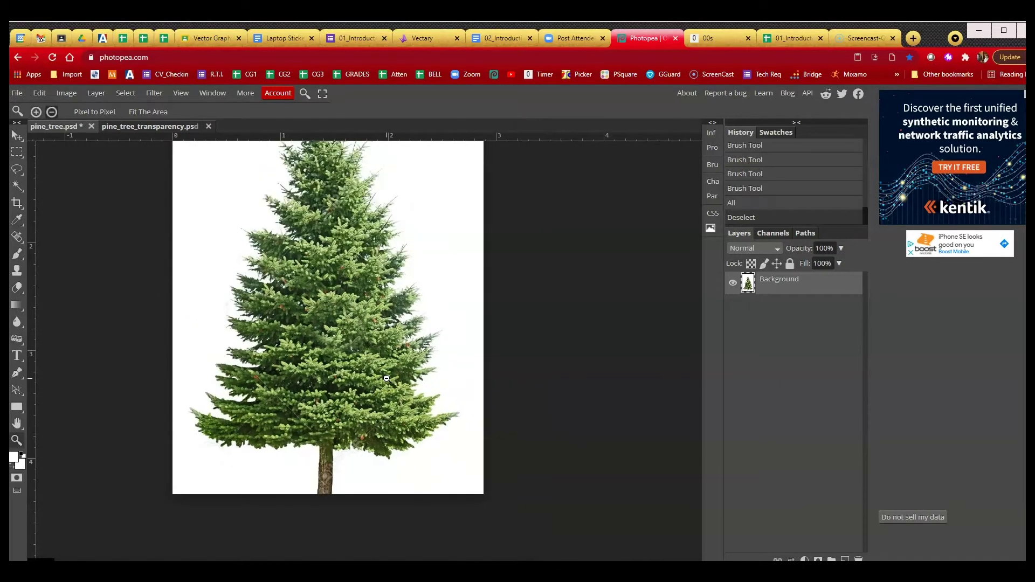
alt+click(386, 379)
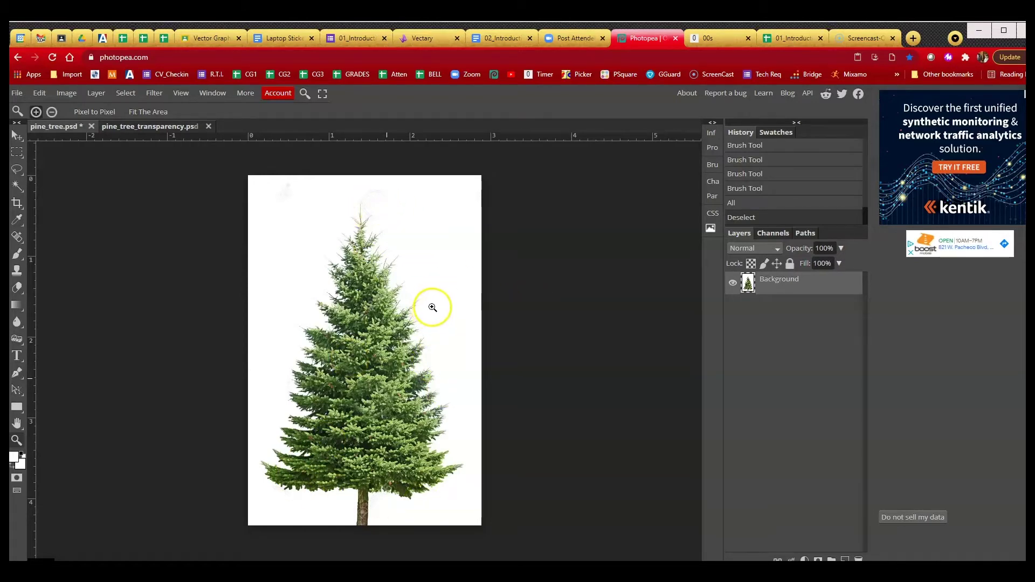
Draw a triangular Polygonal Lasso selection around the whole pine tree and deselect it
click(18, 171)
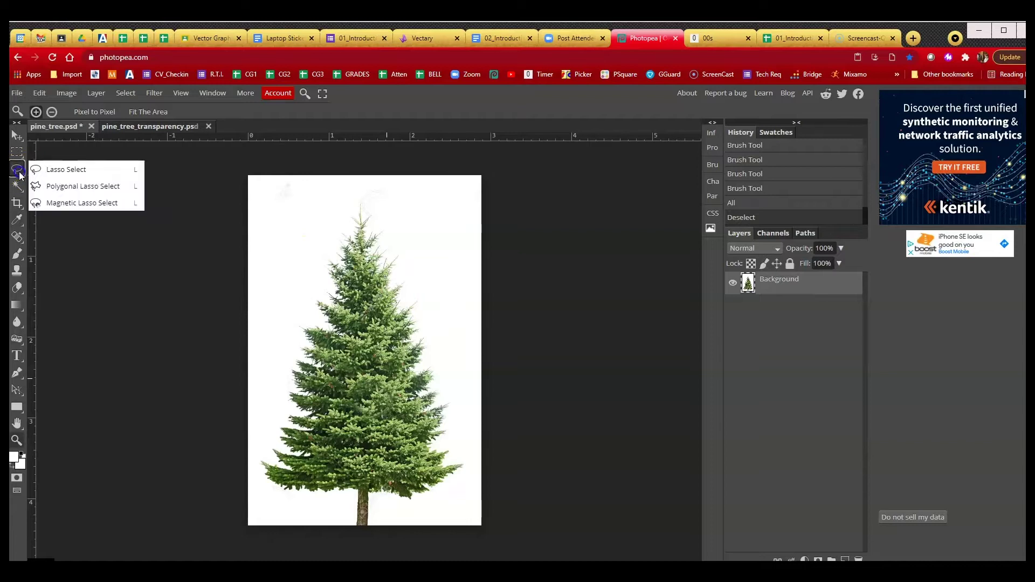
click(83, 186)
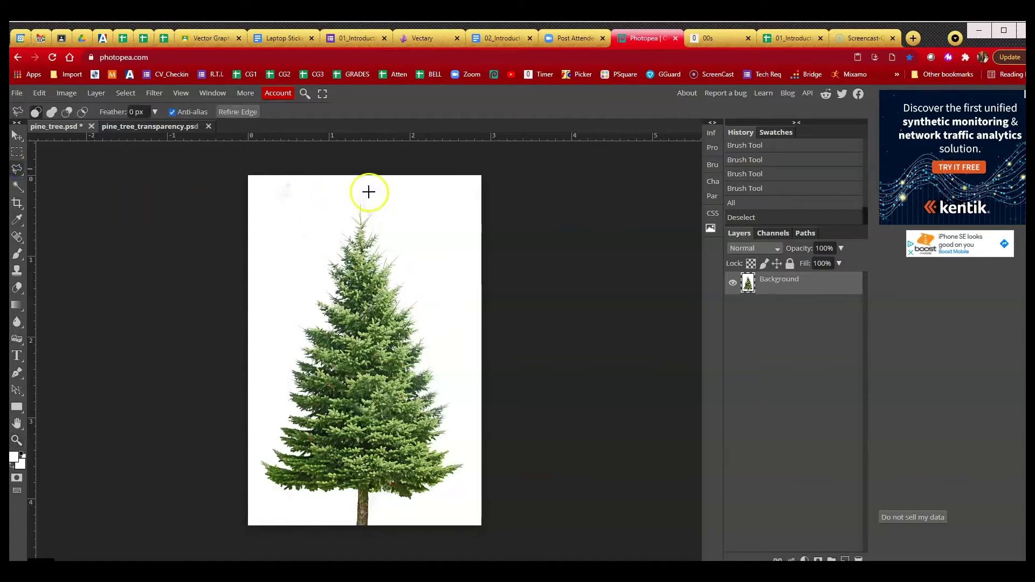
click(365, 174)
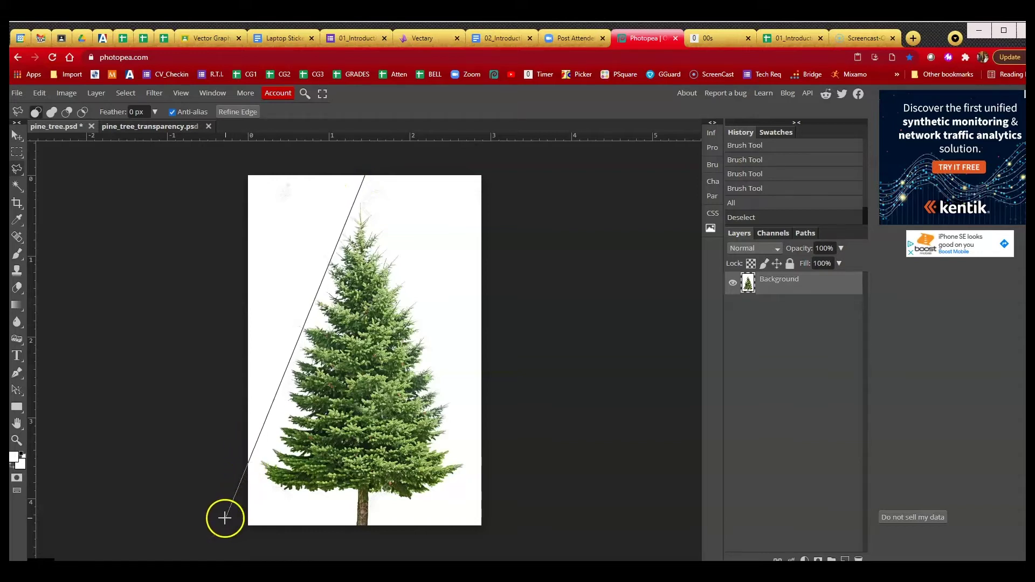
click(187, 523)
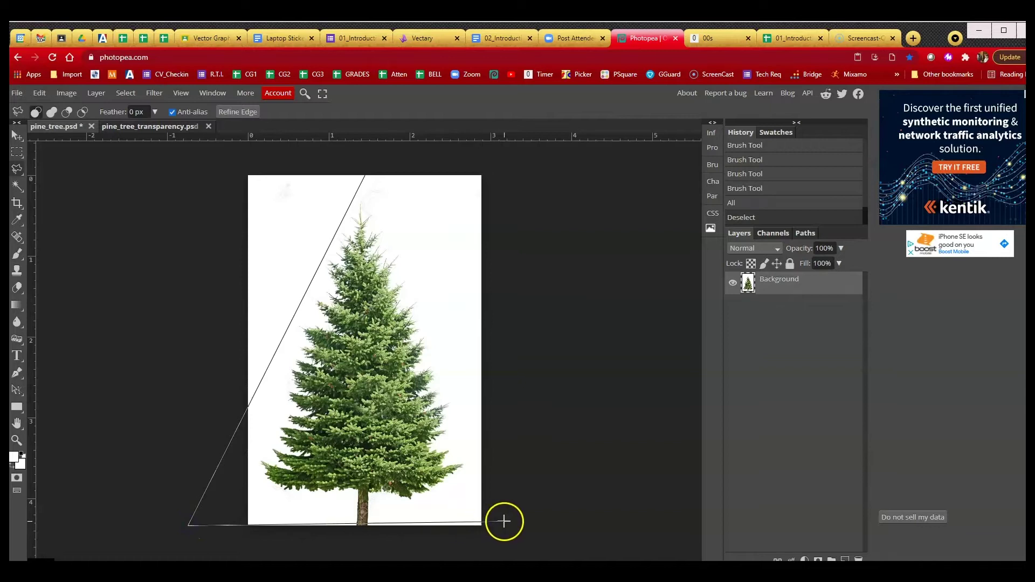
click(528, 524)
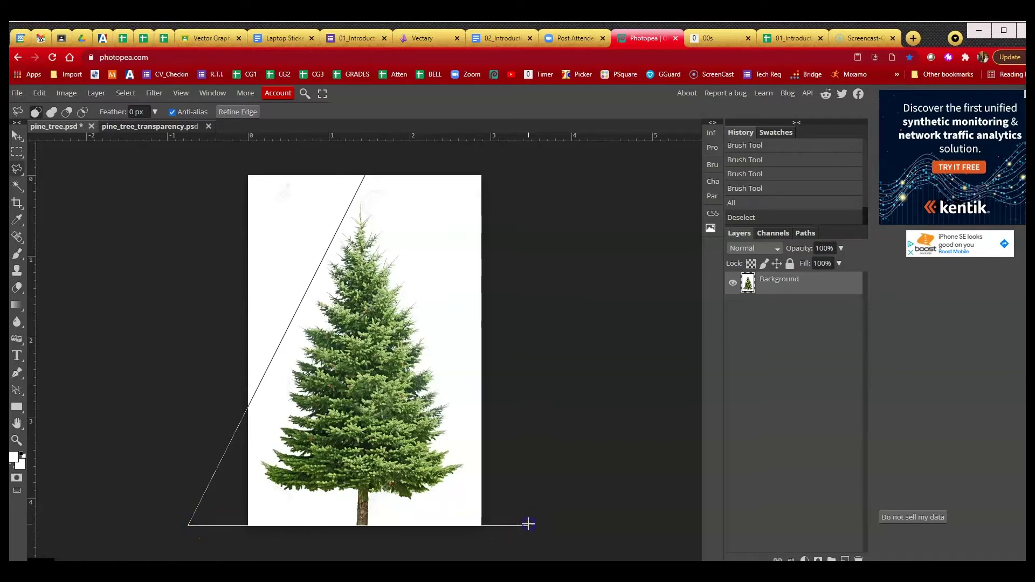
click(365, 176)
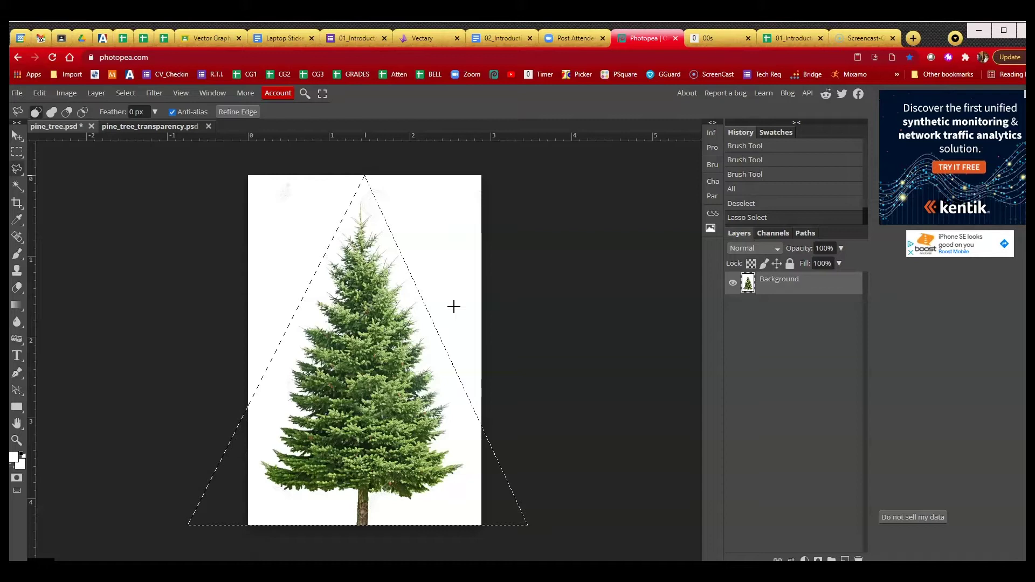
click(318, 217)
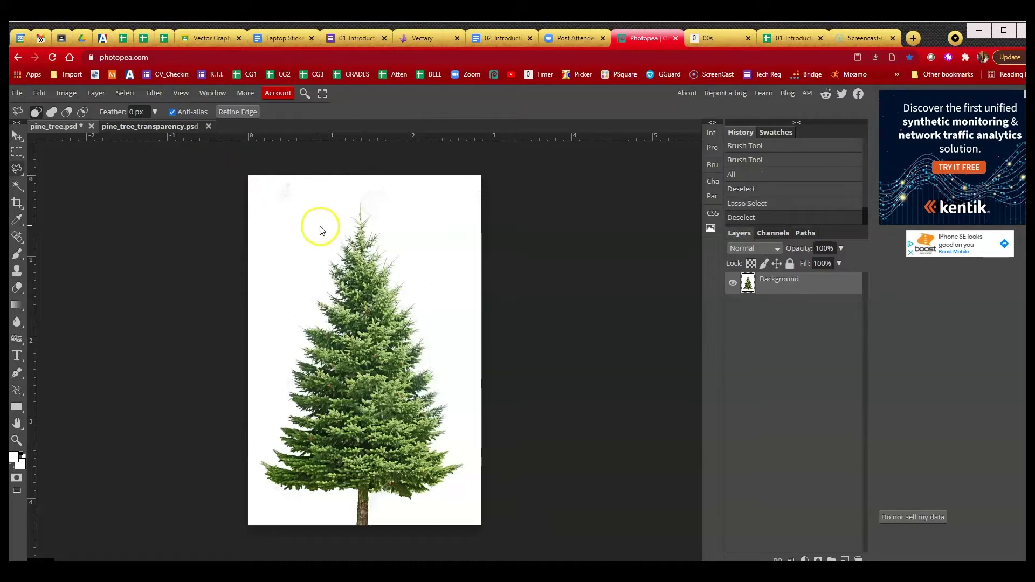
Copy the entire pine_tree.psd image and paste it as a new layer into pine_tree_transparency.psd
key(ctrl+a)
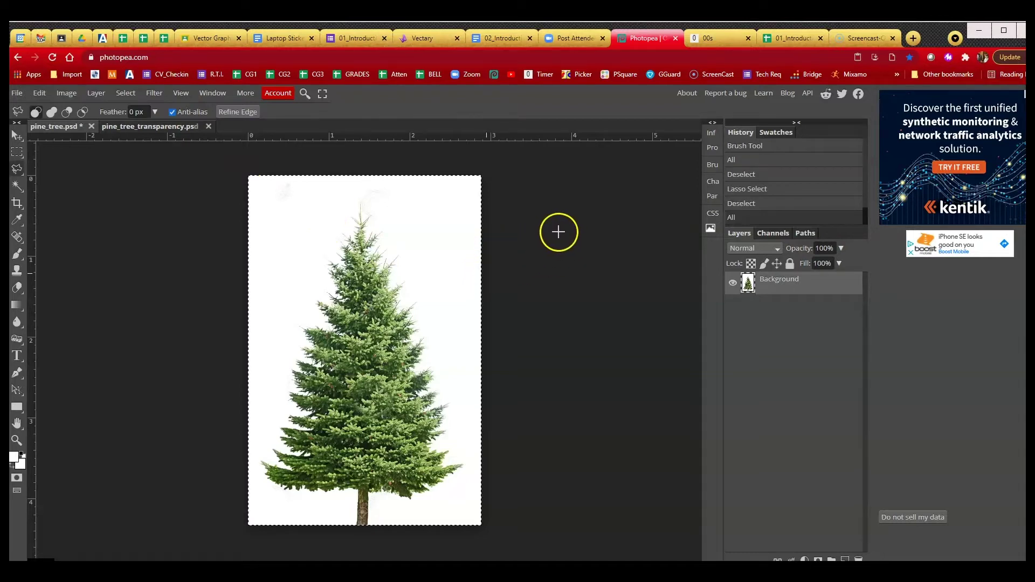
click(178, 129)
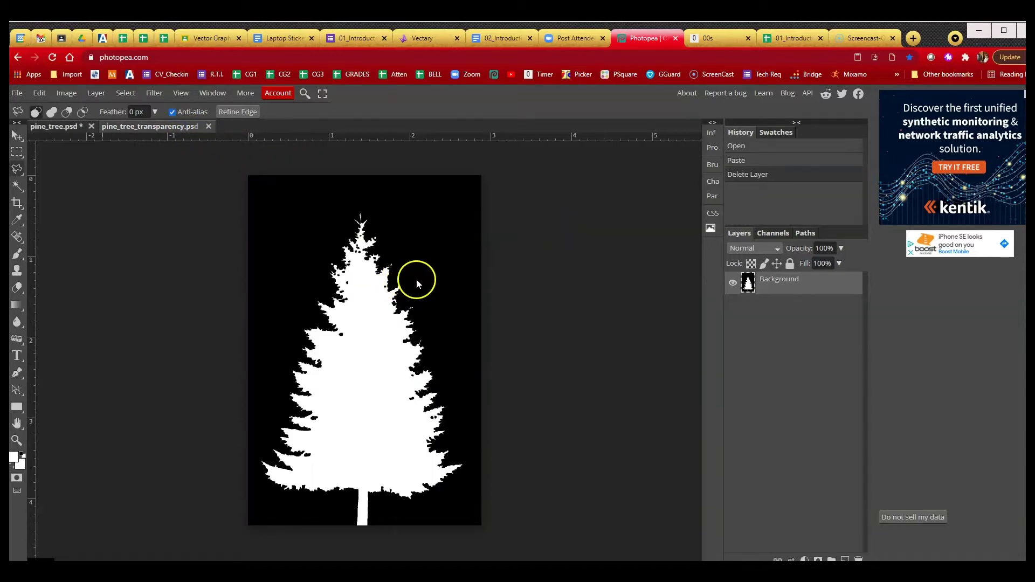
key(ctrl+v)
click(64, 127)
click(125, 127)
Toggle the pasted tree layer's visibility to compare it with the silhouette, leave it hidden, and select the Background layer
click(732, 289)
click(732, 286)
click(731, 286)
click(731, 286)
click(731, 285)
click(731, 286)
click(732, 286)
click(731, 286)
click(787, 303)
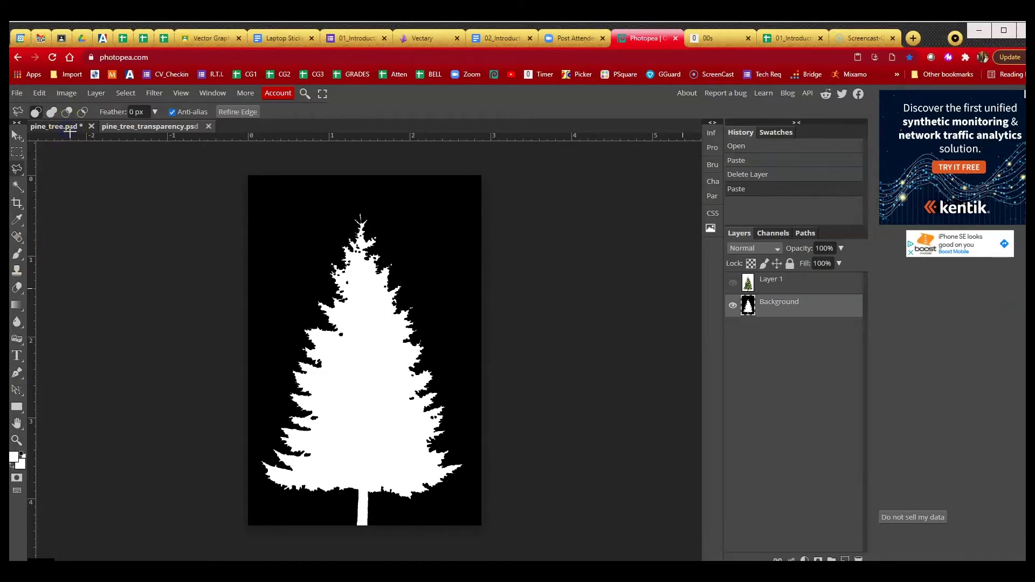
Switch to the Vectary project and add a Square Plane primitive to the empty scene
click(413, 41)
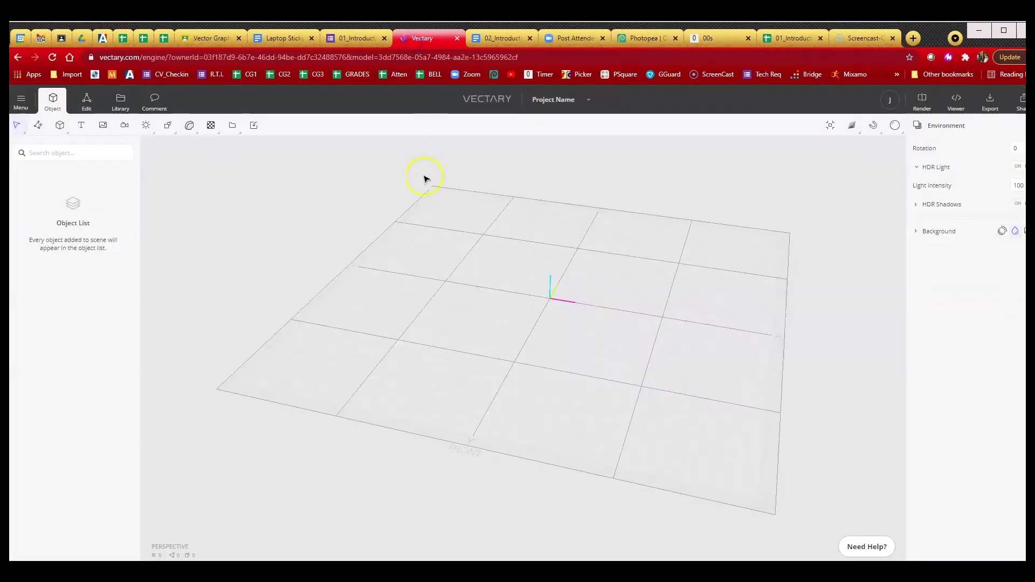
drag(526, 220, 425, 218)
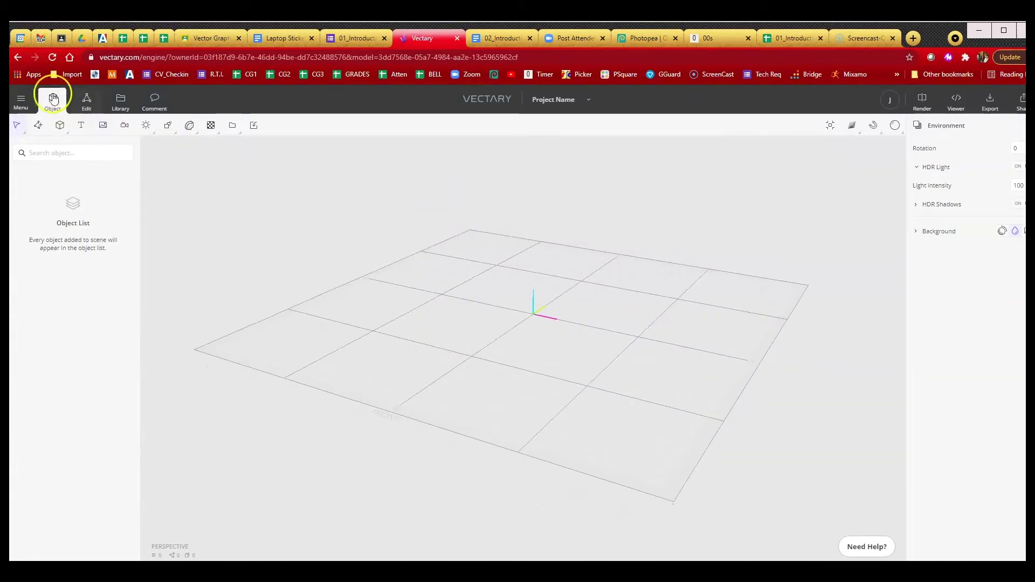
click(59, 125)
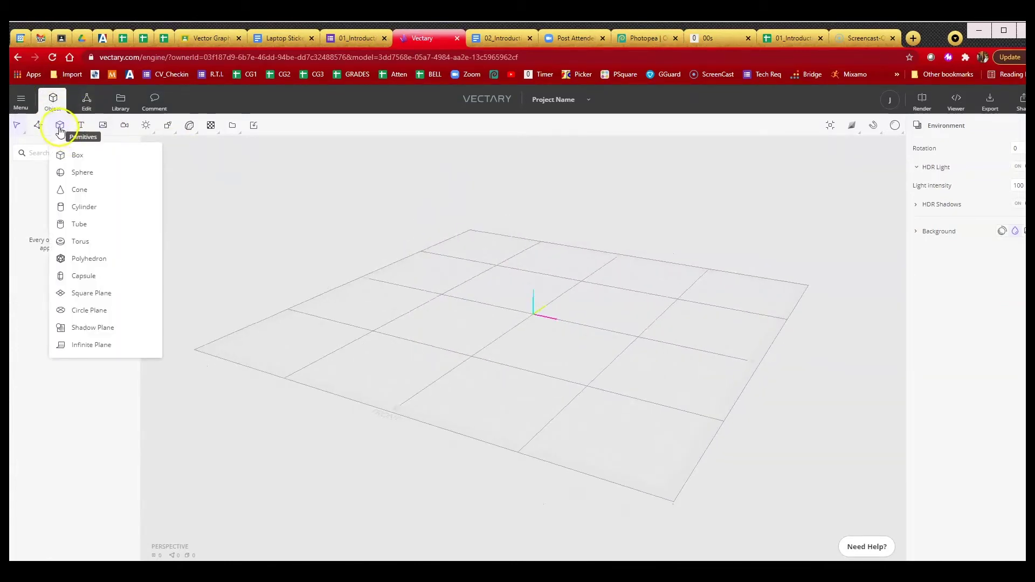
click(87, 293)
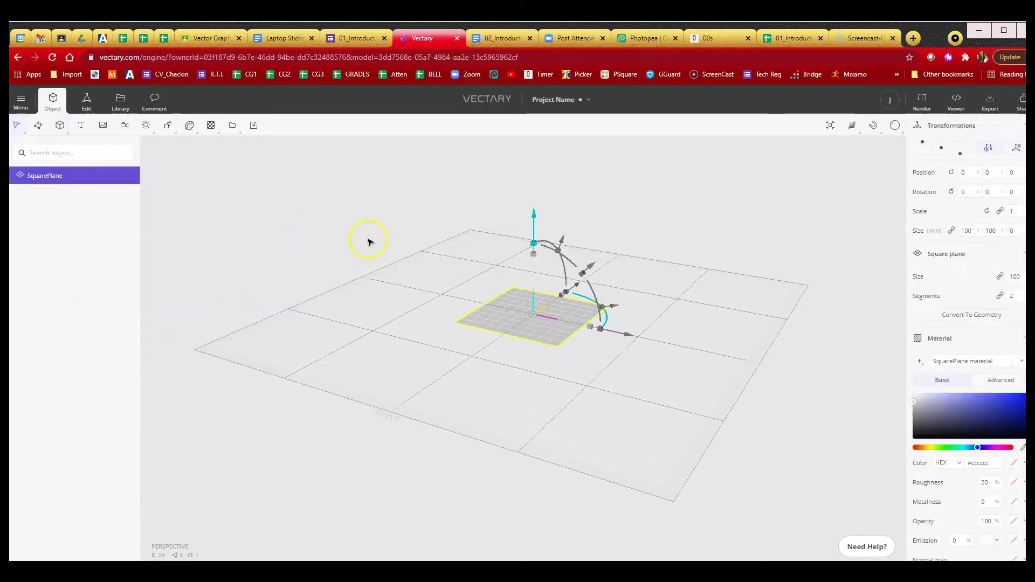
Examine the square plane and its transform gizmo up close from several angles
scroll(503, 284, up, 5)
drag(475, 306, 566, 308)
drag(556, 353, 518, 358)
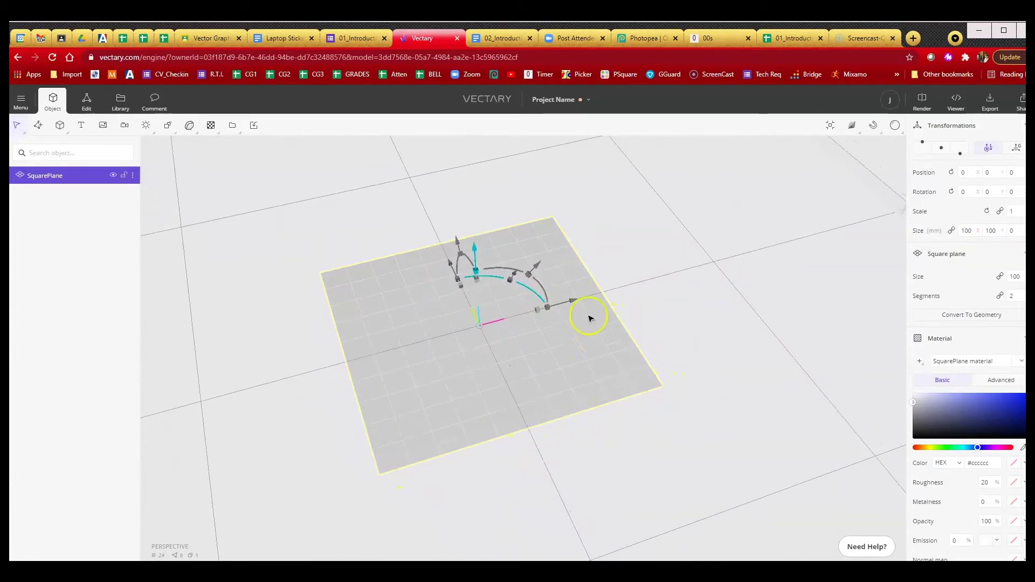
drag(534, 390, 493, 392)
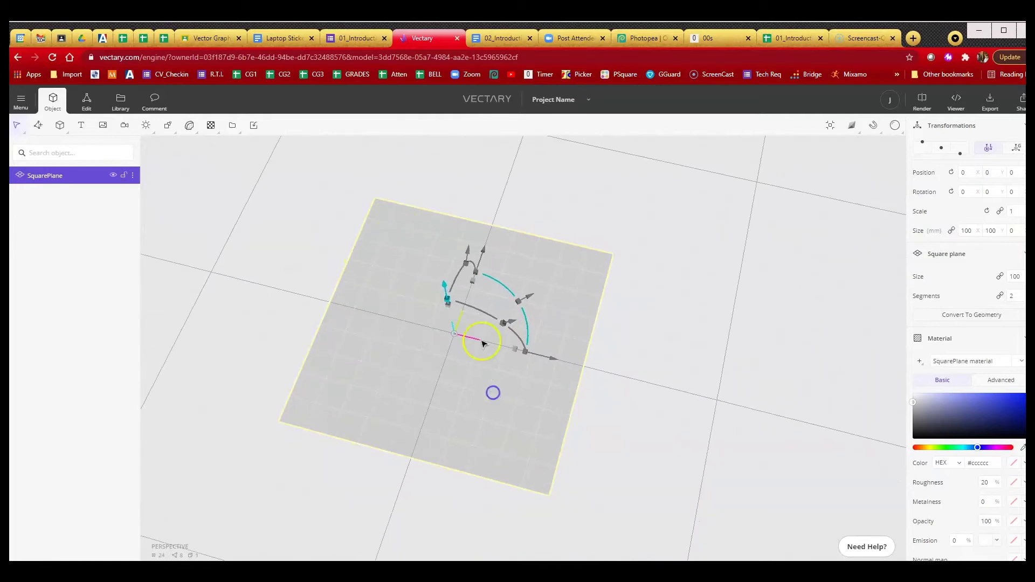
drag(381, 334, 520, 334)
scroll(565, 332, down, 2)
middle_drag(569, 332, 540, 370)
drag(540, 369, 570, 353)
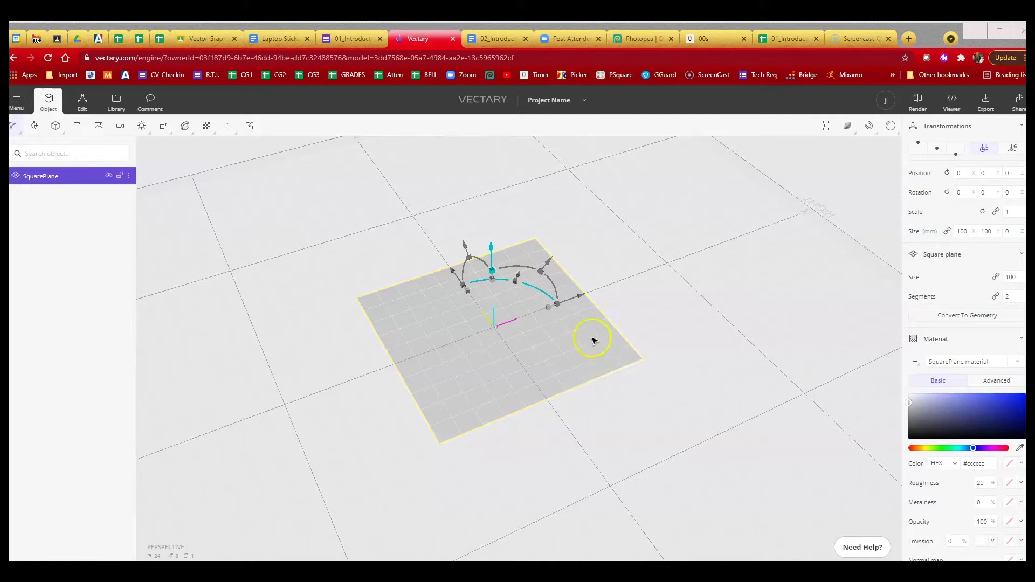
right_drag(668, 321, 674, 336)
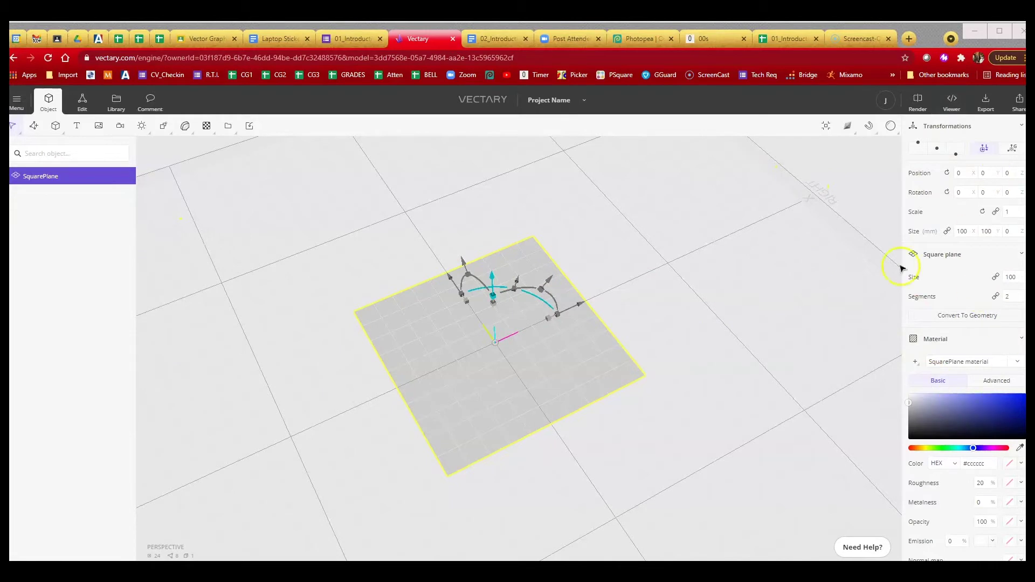
mouse_move(691, 365)
mouse_down()
mouse_move(667, 351)
mouse_move(686, 351)
mouse_up()
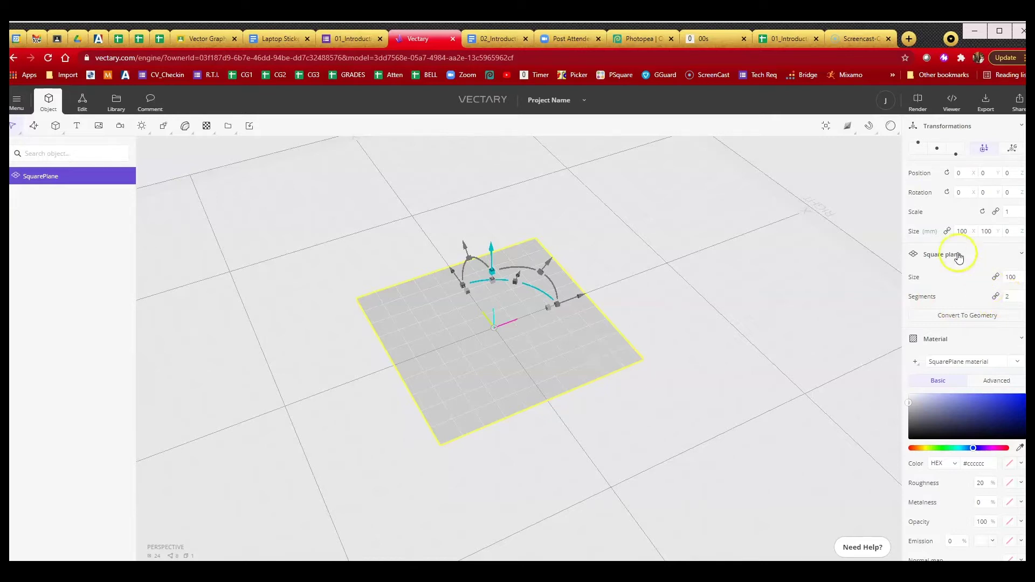
Review the available rendering styles: Textured, Shaded, Wired and Bounding box
click(848, 130)
mouse_move(848, 132)
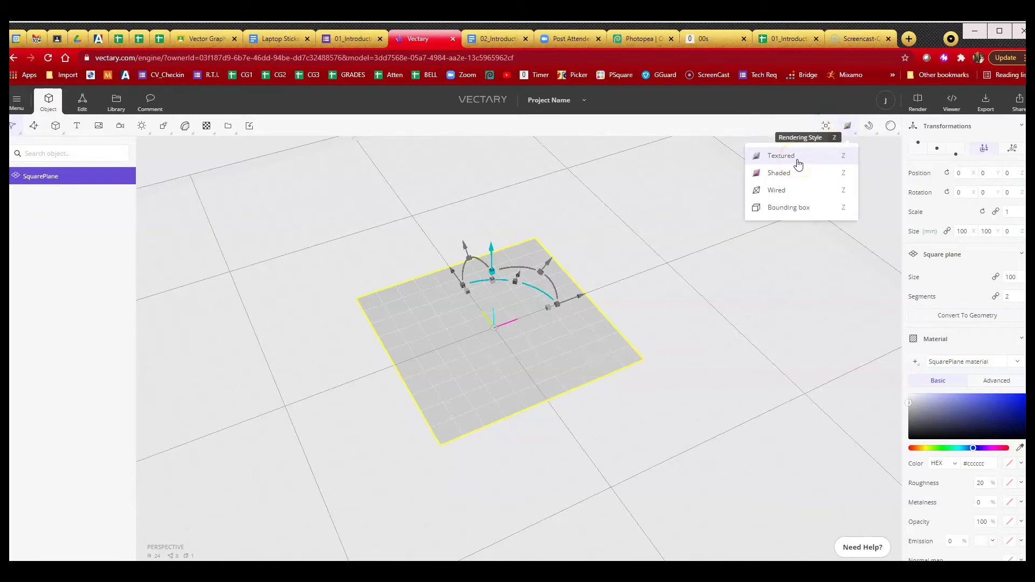
click(787, 174)
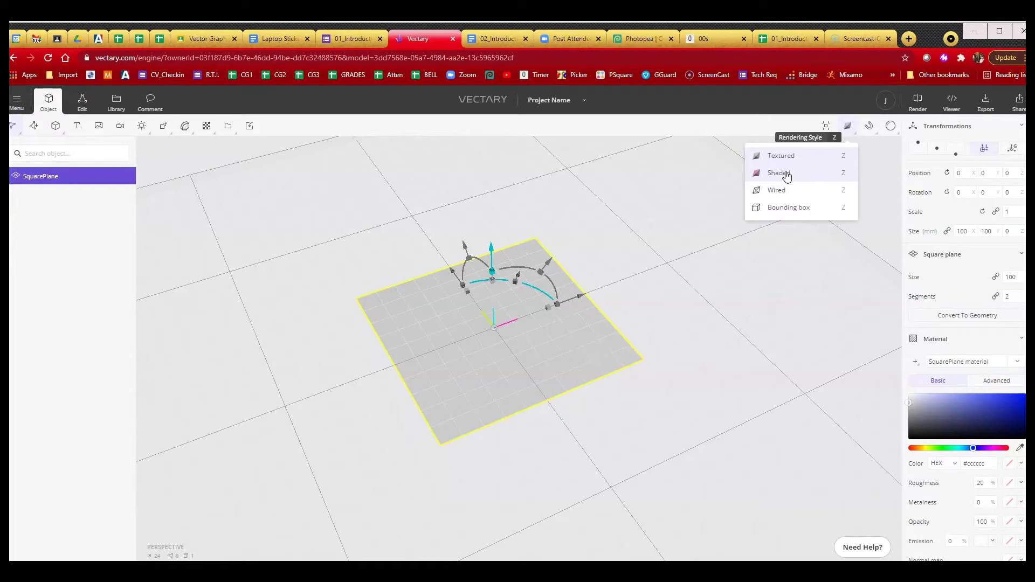
click(789, 197)
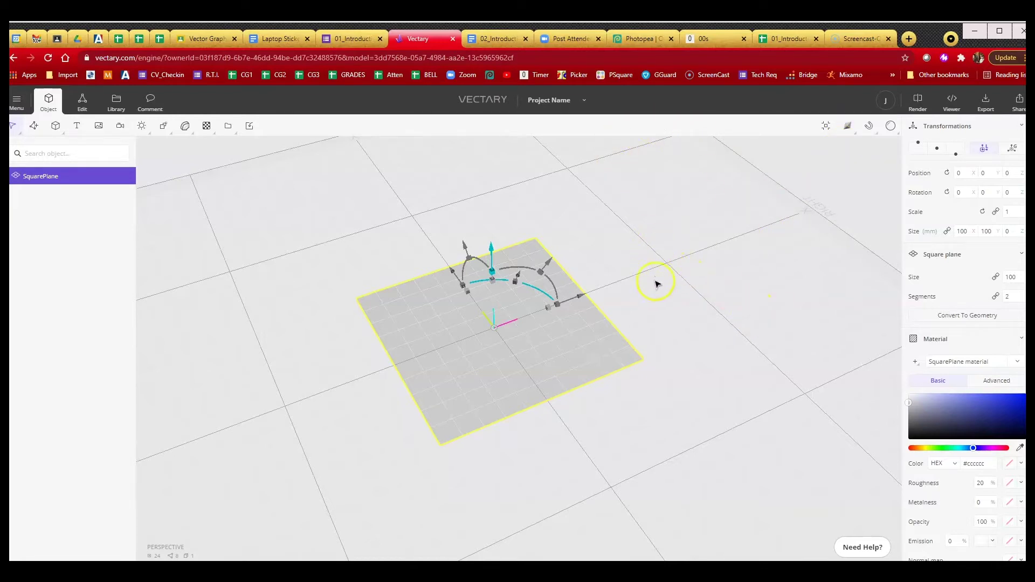
Display the square plane in the Wired rendering style and raise it to about 4.37 on the Z axis
drag(617, 296, 596, 279)
key(w)
right_drag(671, 300, 751, 295)
scroll(681, 341, up, 2)
drag(510, 191, 498, 169)
right_drag(751, 224, 737, 275)
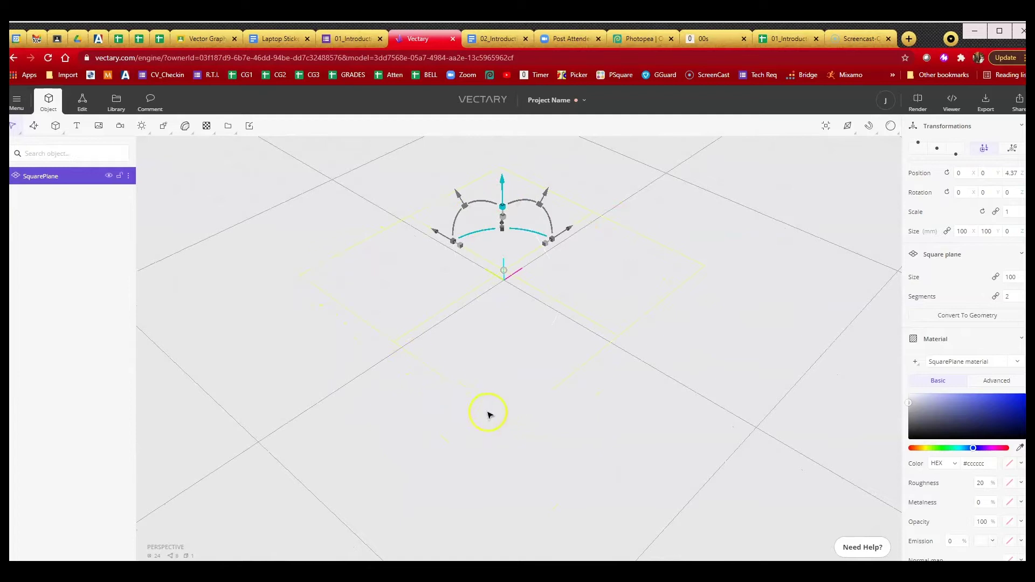
Deselect the square plane to view its wireframe and select the plane again
click(739, 292)
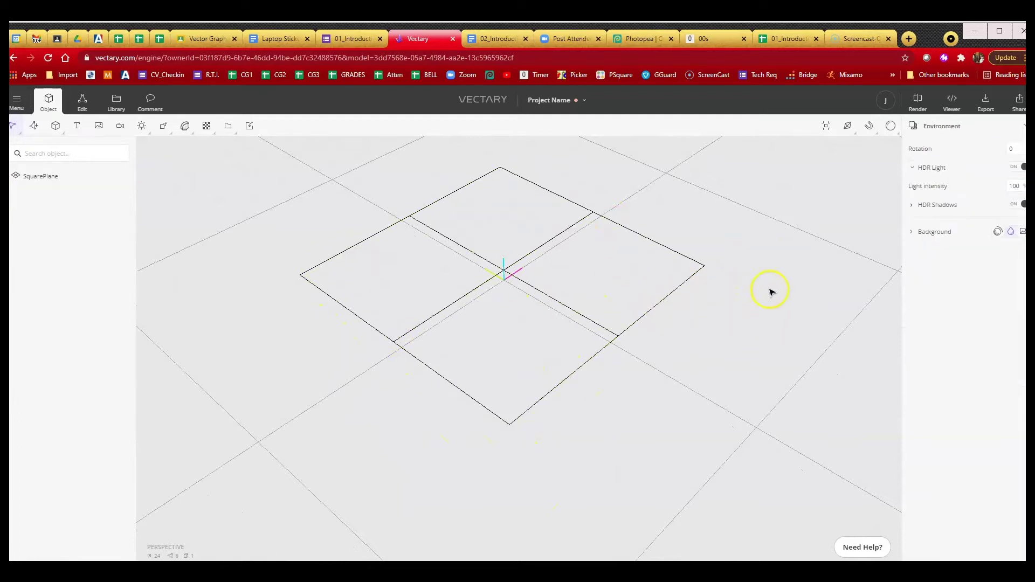
click(685, 281)
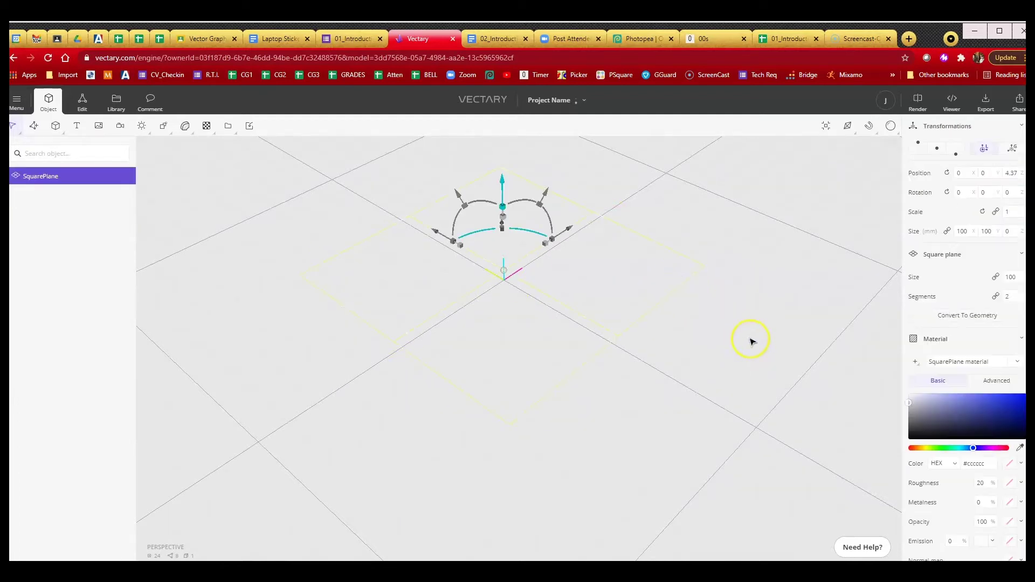
right_drag(766, 327, 744, 301)
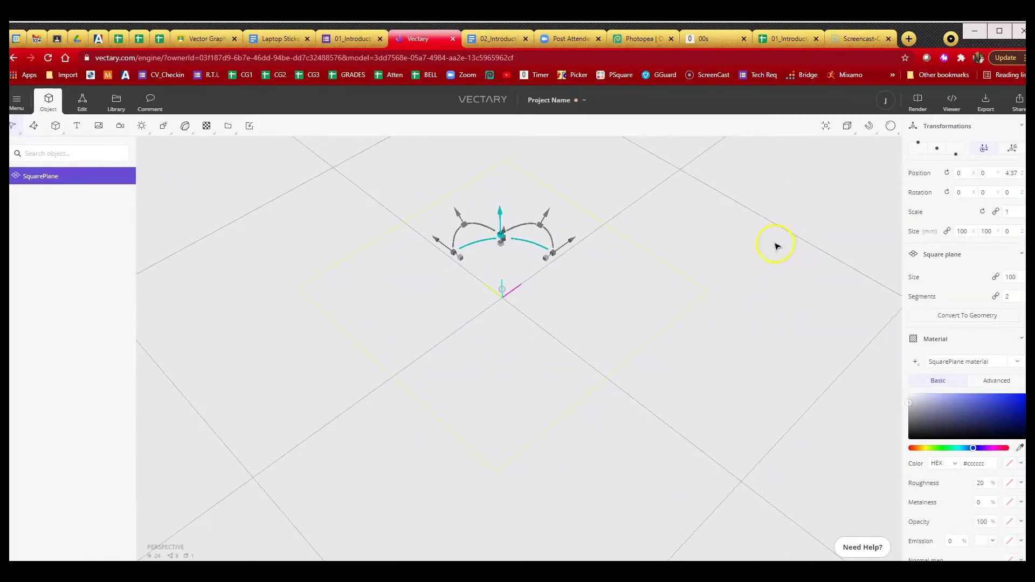
Cycle through the rendering styles and set the viewport to Shaded
key(w)
mouse_move(778, 268)
right_down()
mouse_move(746, 254)
mouse_move(739, 231)
mouse_move(760, 269)
right_up()
key(w)
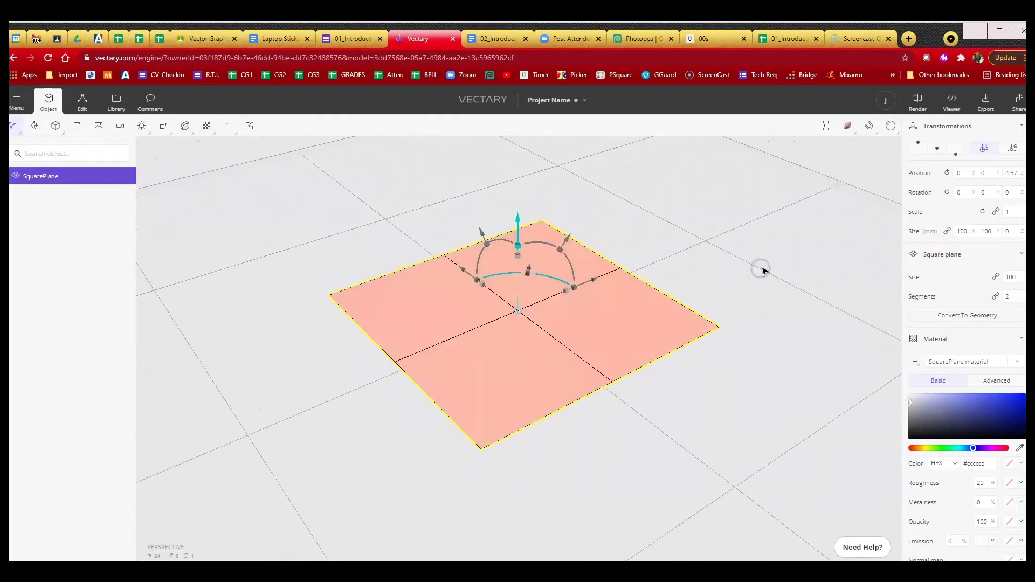
click(847, 126)
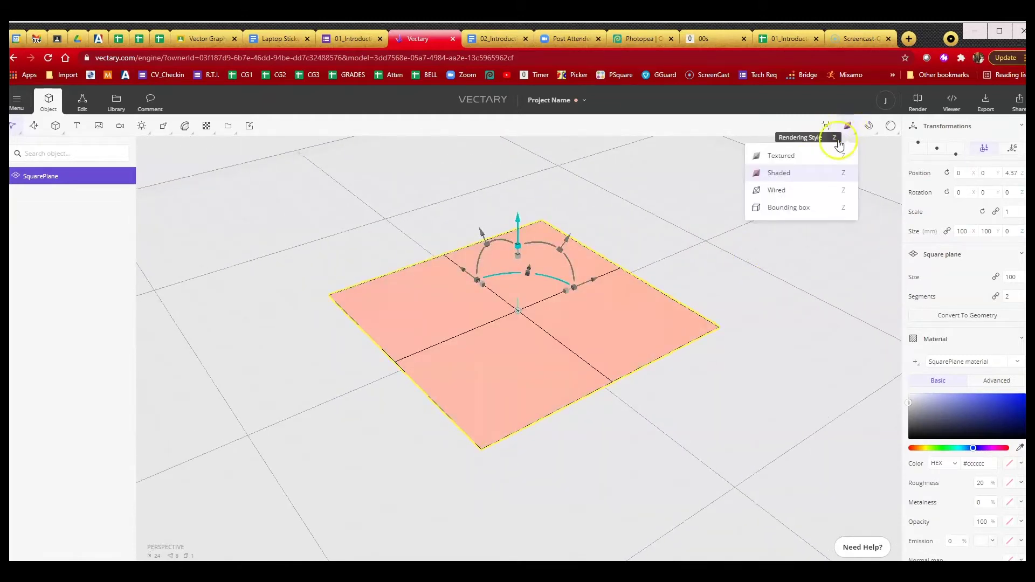
click(785, 177)
mouse_move(733, 253)
mouse_down()
mouse_move(727, 268)
mouse_move(610, 284)
mouse_move(585, 338)
mouse_up()
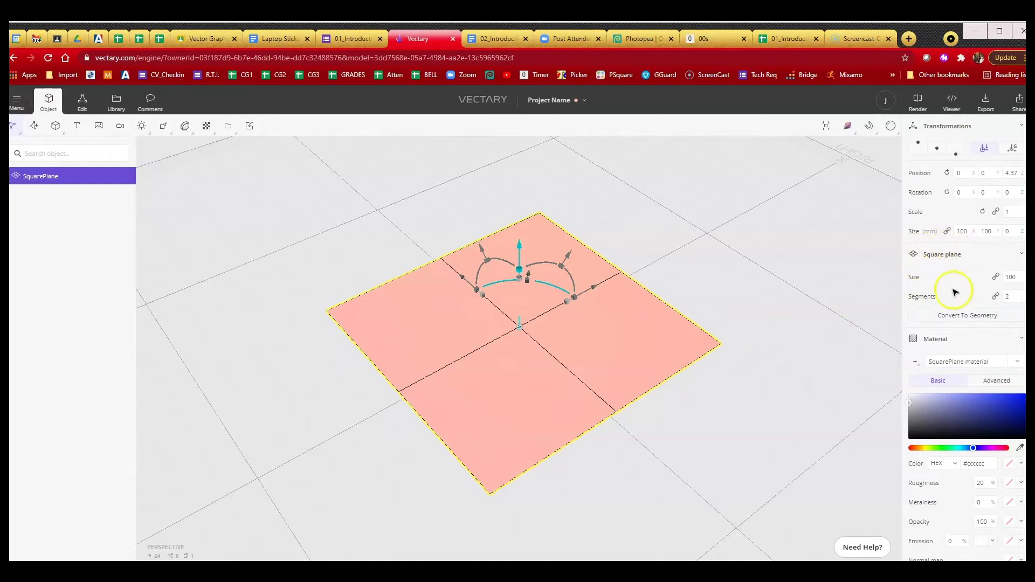
Set the square plane's segments to 1 and check the undivided surface from several angles
click(1001, 297)
text(1)
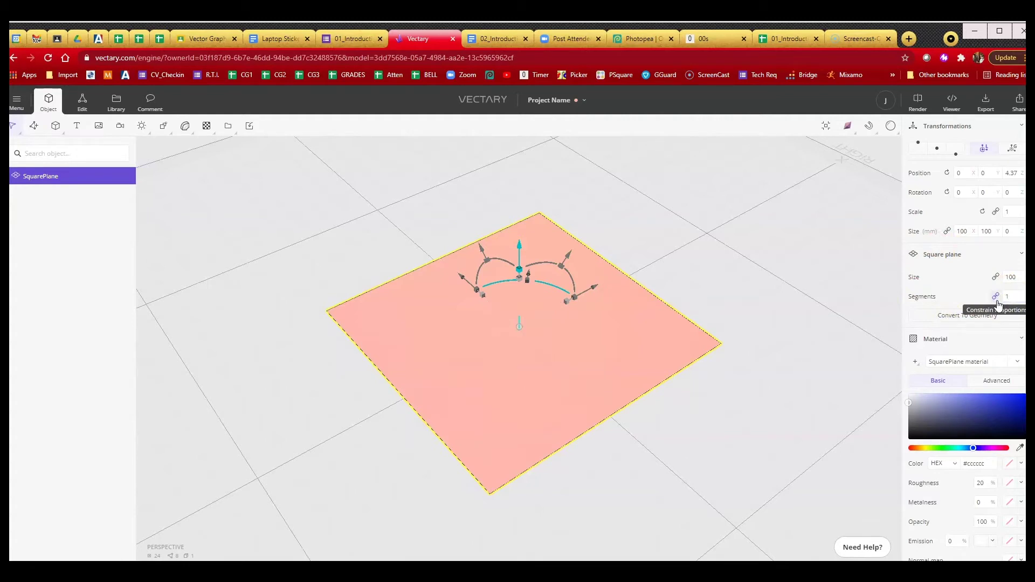
click(633, 492)
drag(656, 449, 684, 446)
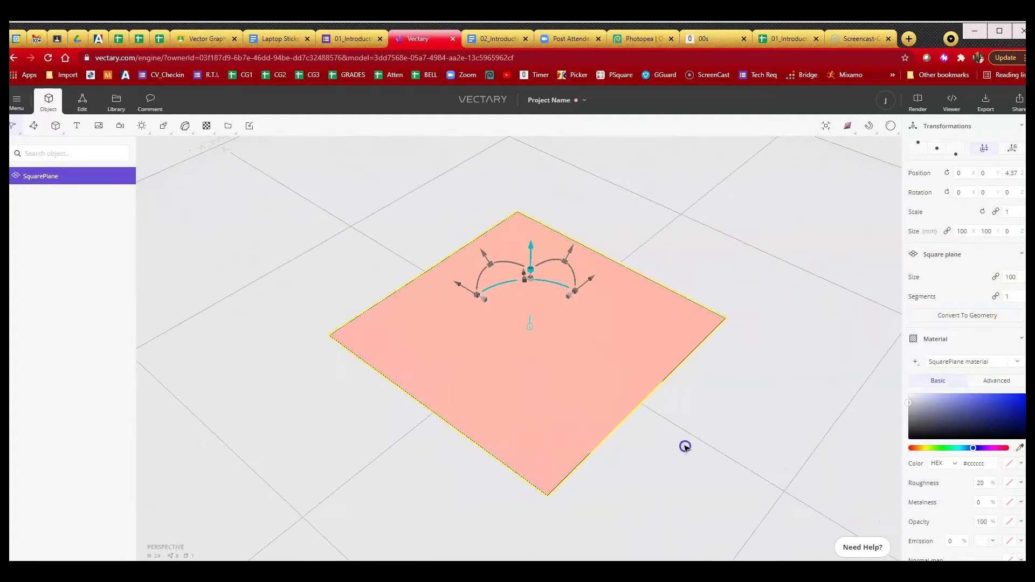
drag(724, 388, 624, 420)
right_drag(623, 420, 638, 411)
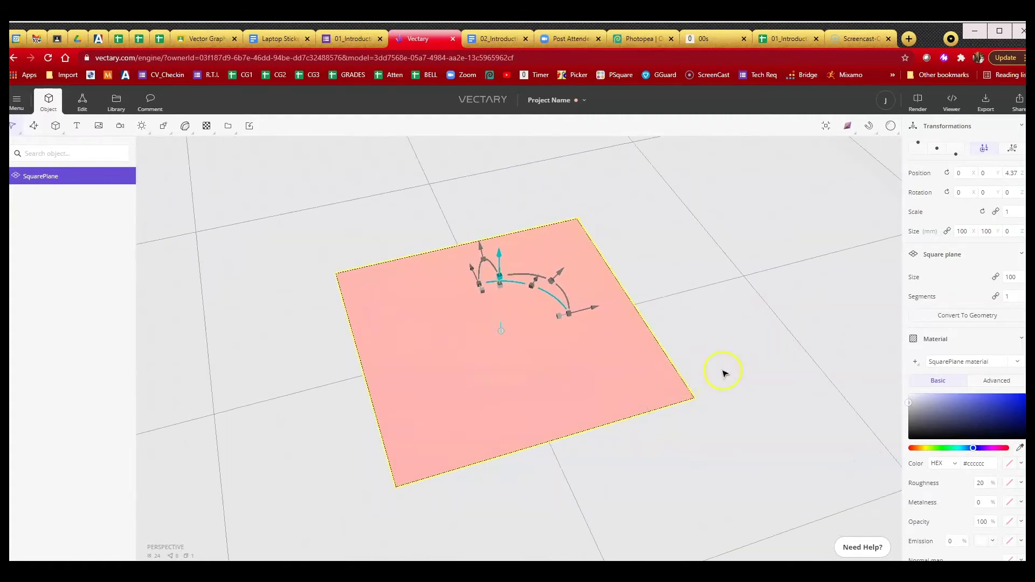
Enter edit mode on the square plane and bake the parametric object into mesh geometry
middle_drag(724, 372, 698, 389)
mouse_move(698, 389)
mouse_down()
mouse_move(709, 419)
mouse_move(751, 398)
mouse_move(693, 416)
mouse_move(711, 430)
mouse_move(718, 419)
mouse_move(681, 397)
mouse_up()
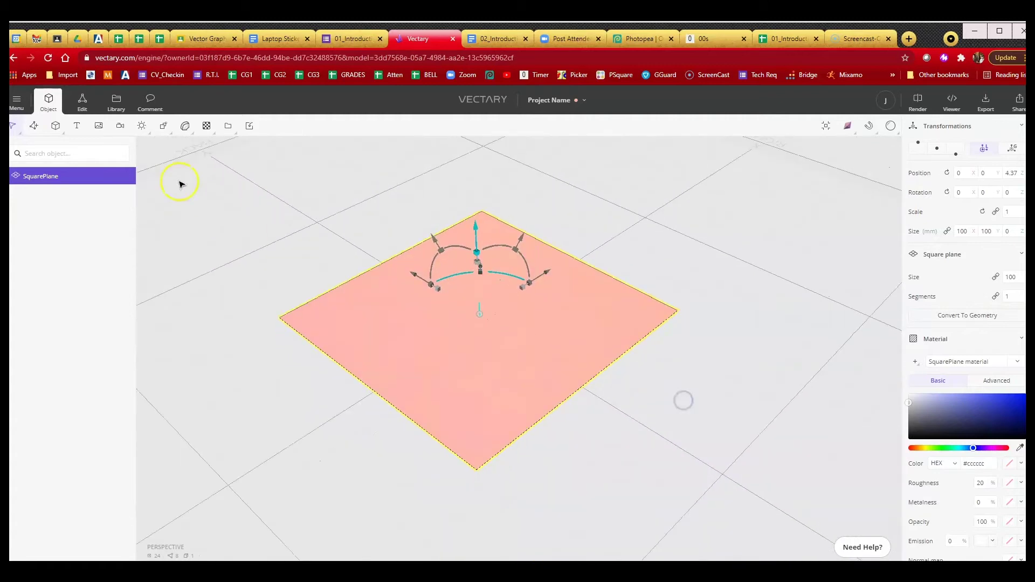
click(85, 103)
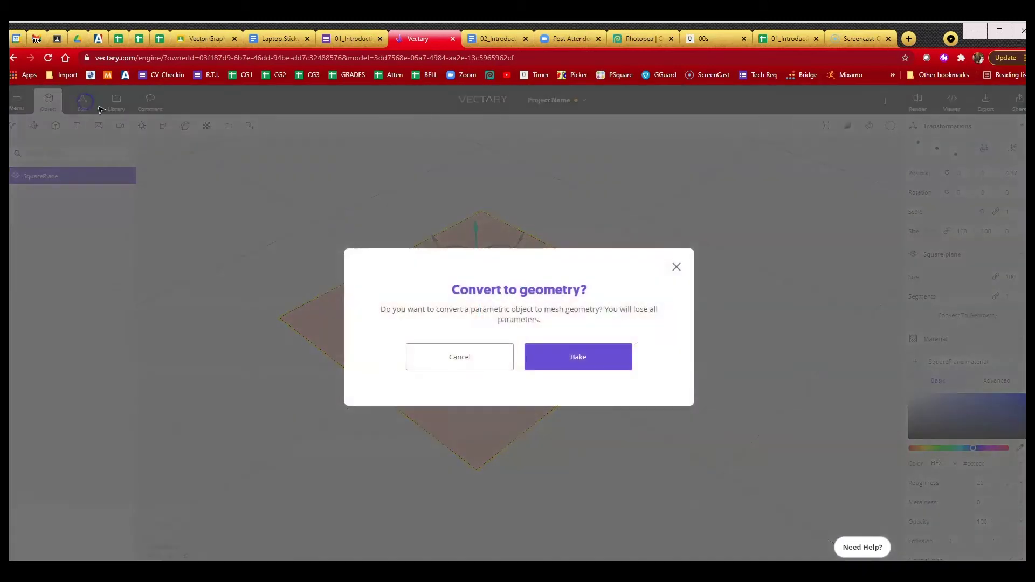
click(588, 362)
drag(610, 228, 633, 242)
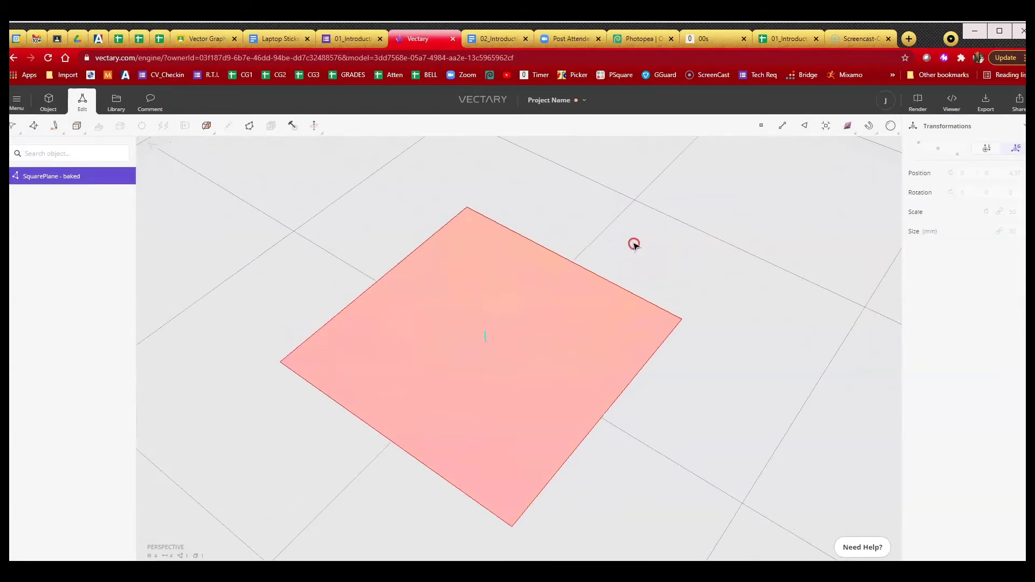
right_drag(633, 243, 647, 258)
Try deleting one corner vertex of the baked plane to get a triangle, and undo the deletion
click(762, 125)
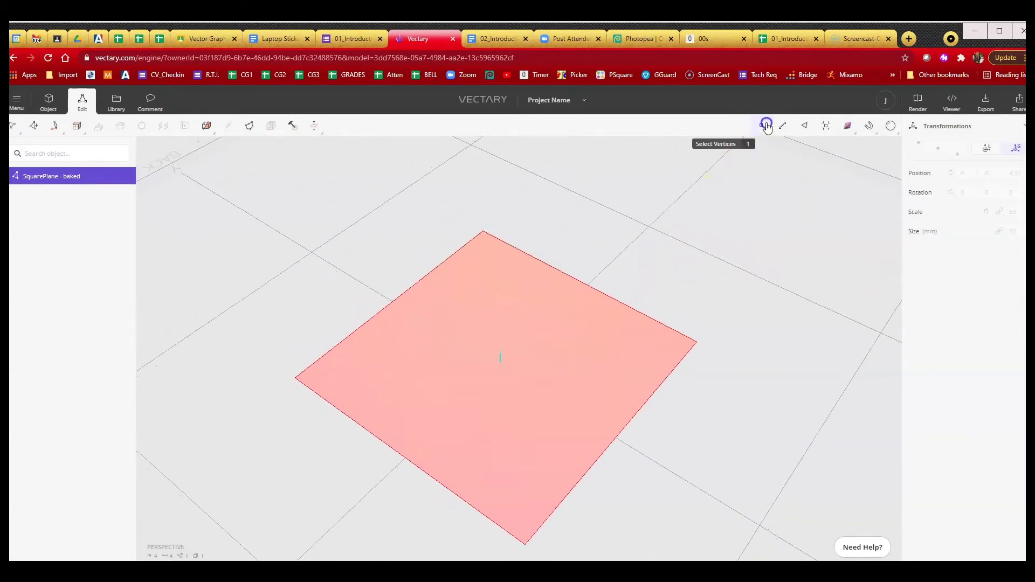
click(697, 342)
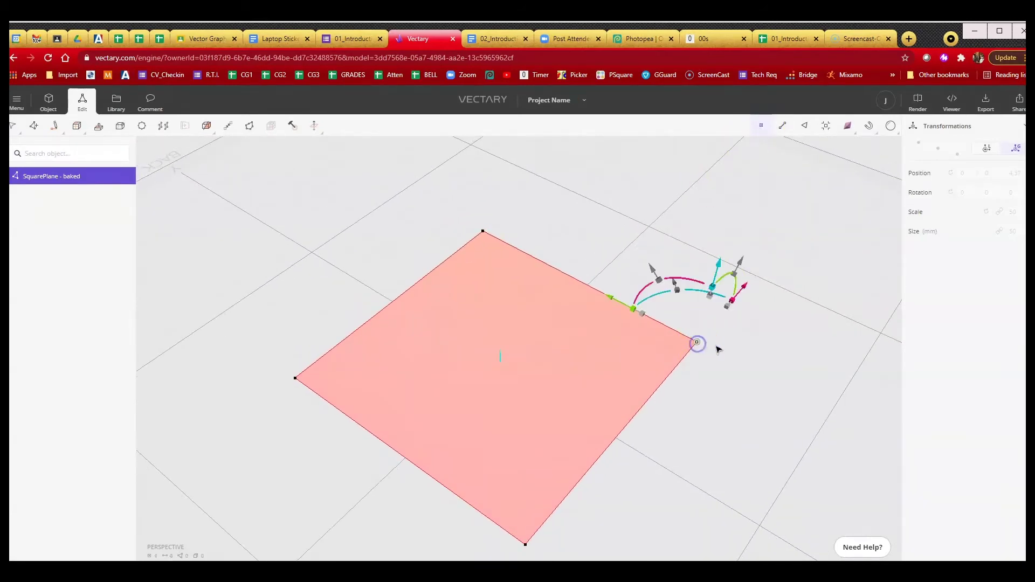
key(Delete)
drag(629, 337, 631, 302)
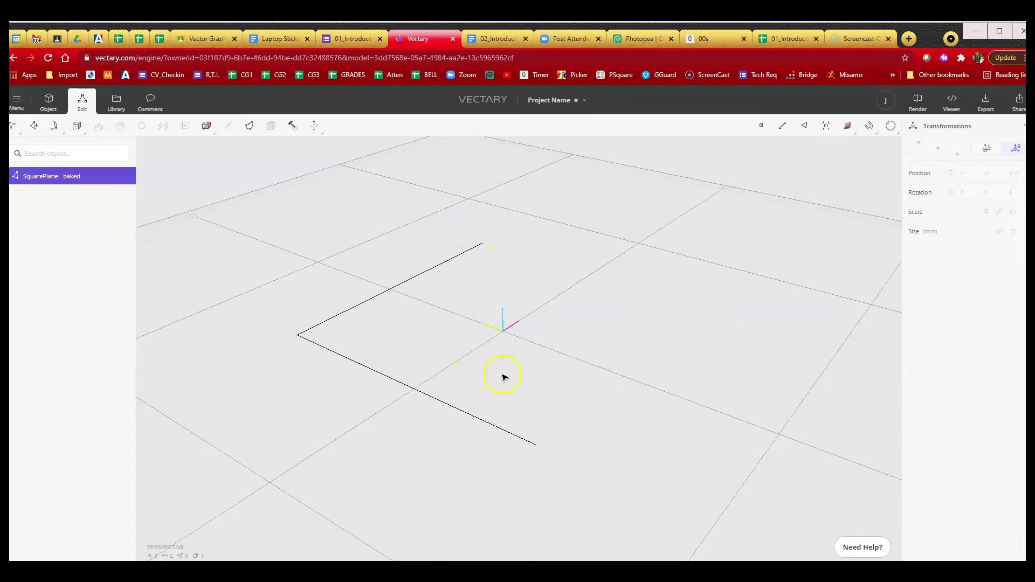
click(714, 303)
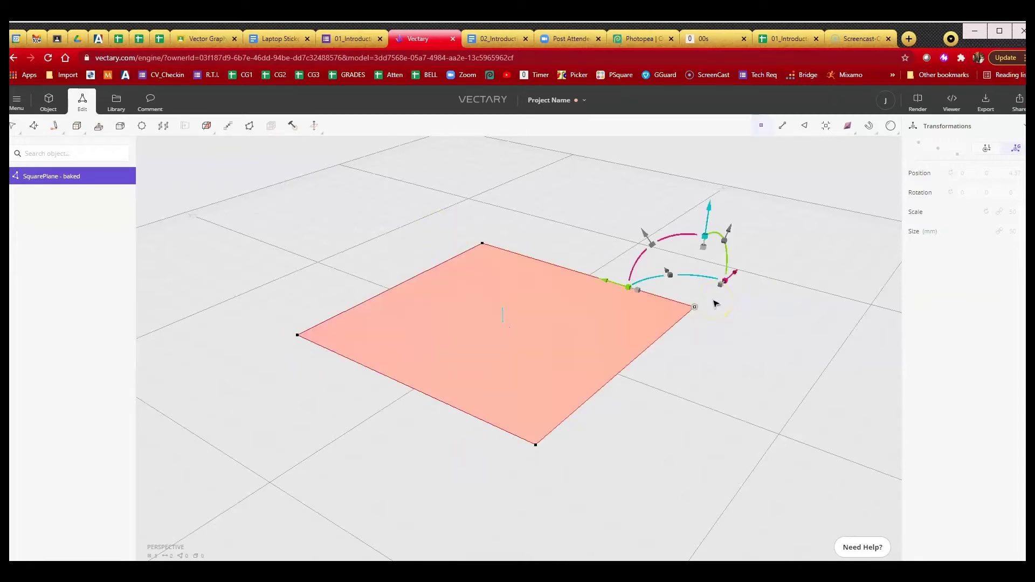
drag(750, 336, 738, 375)
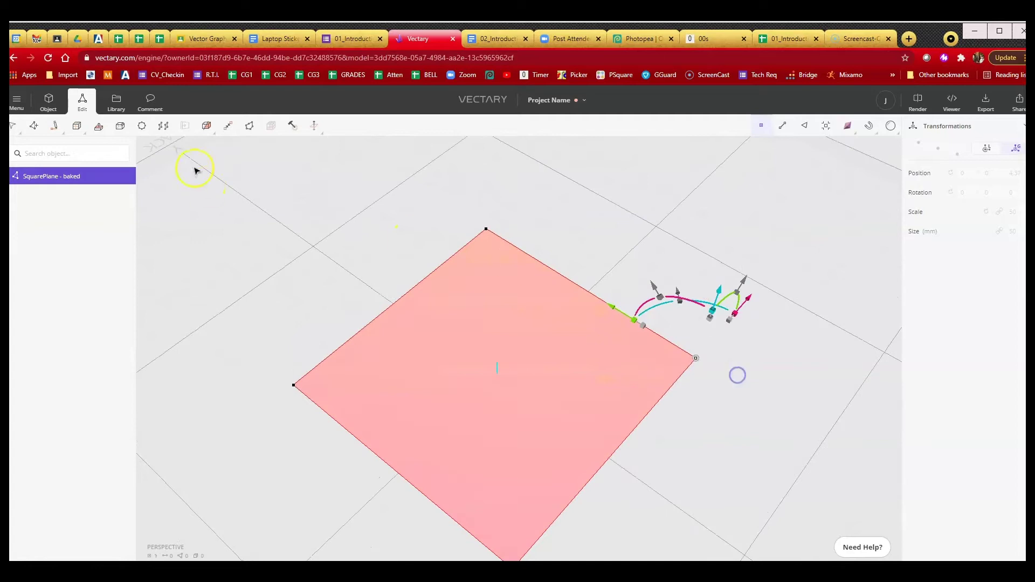
Cut the baked plane diagonally between two opposite corners, using Snap to end for the cut points
click(57, 106)
drag(605, 305, 589, 318)
click(74, 102)
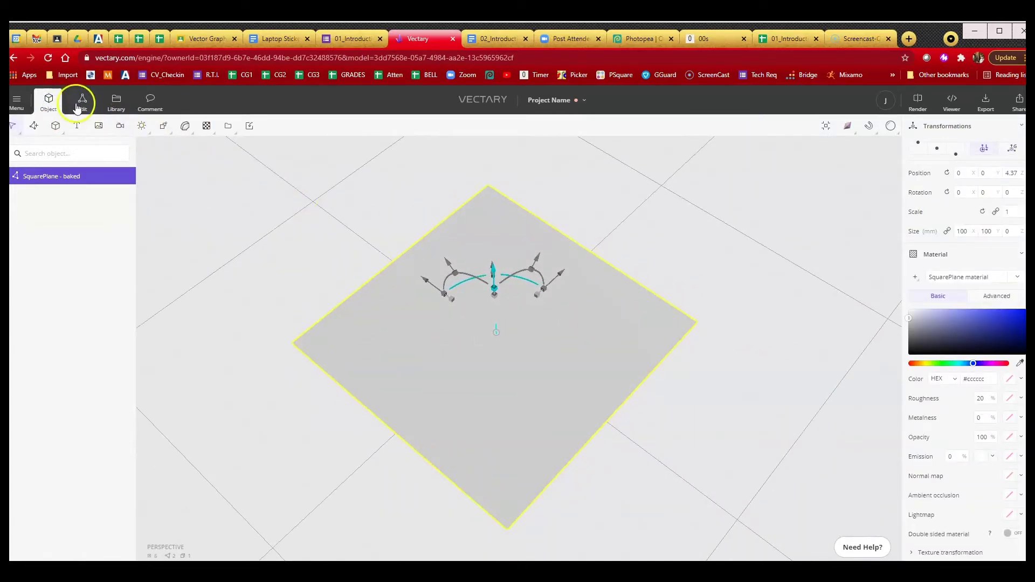
click(208, 129)
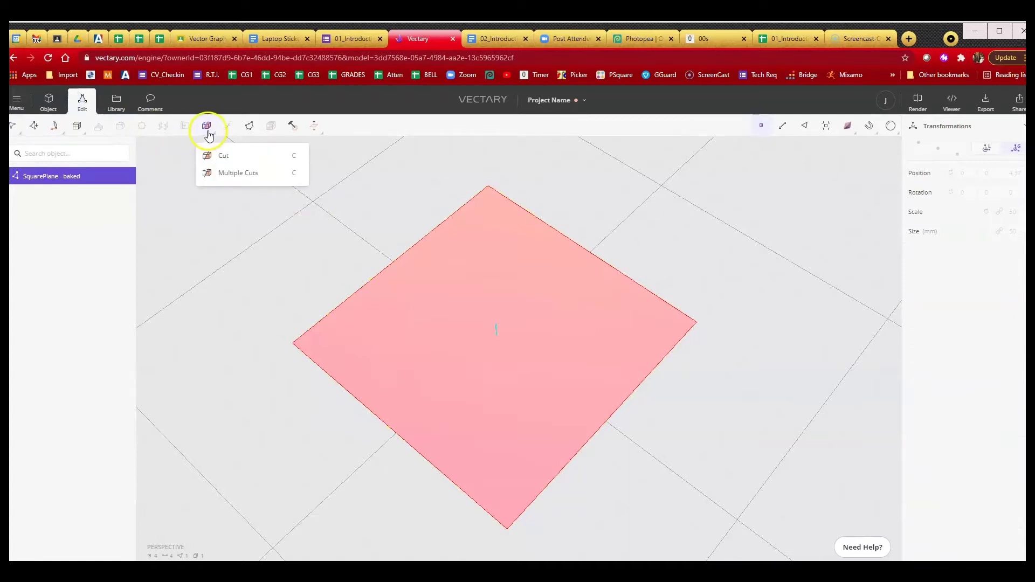
click(223, 160)
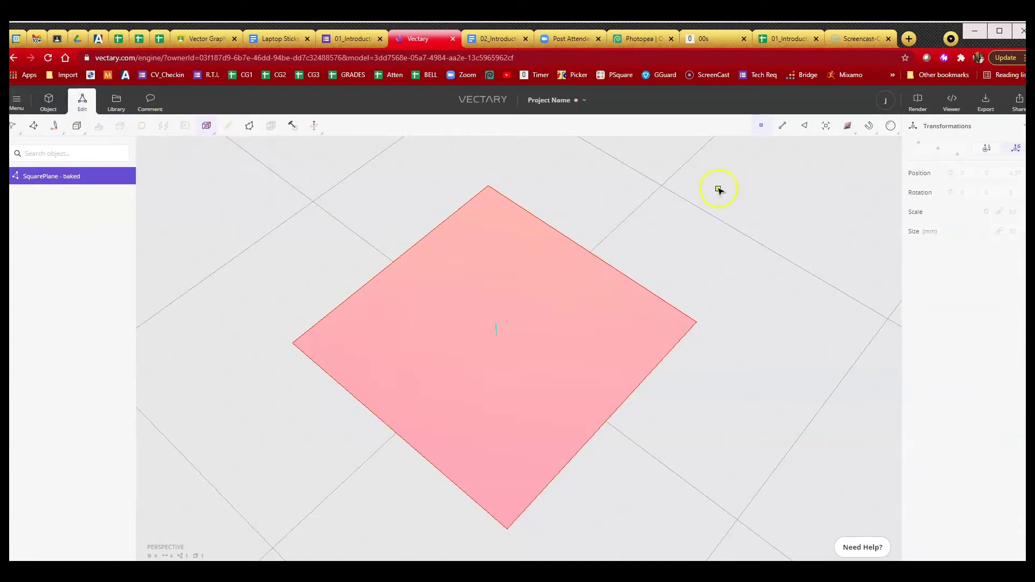
click(866, 129)
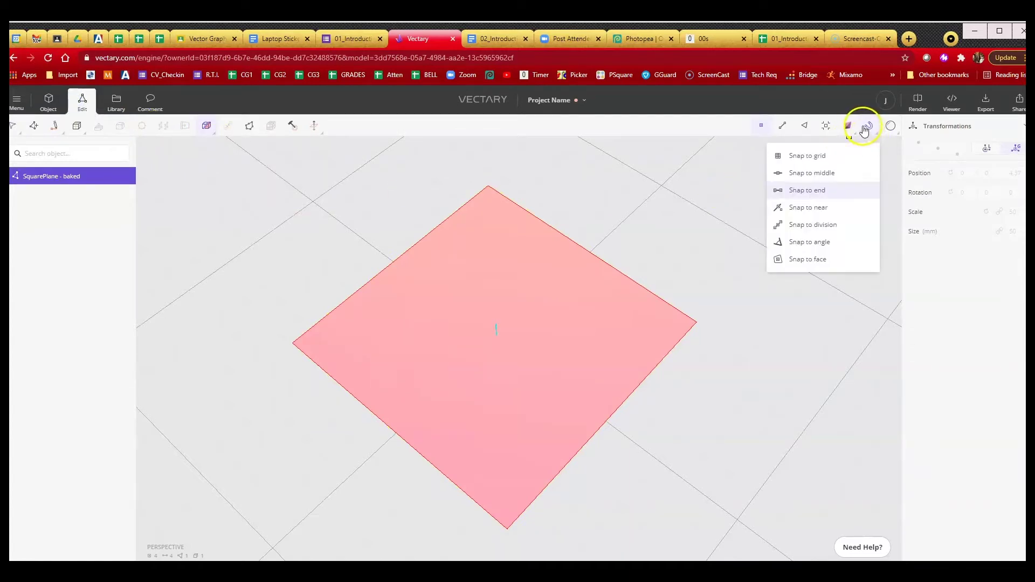
click(807, 190)
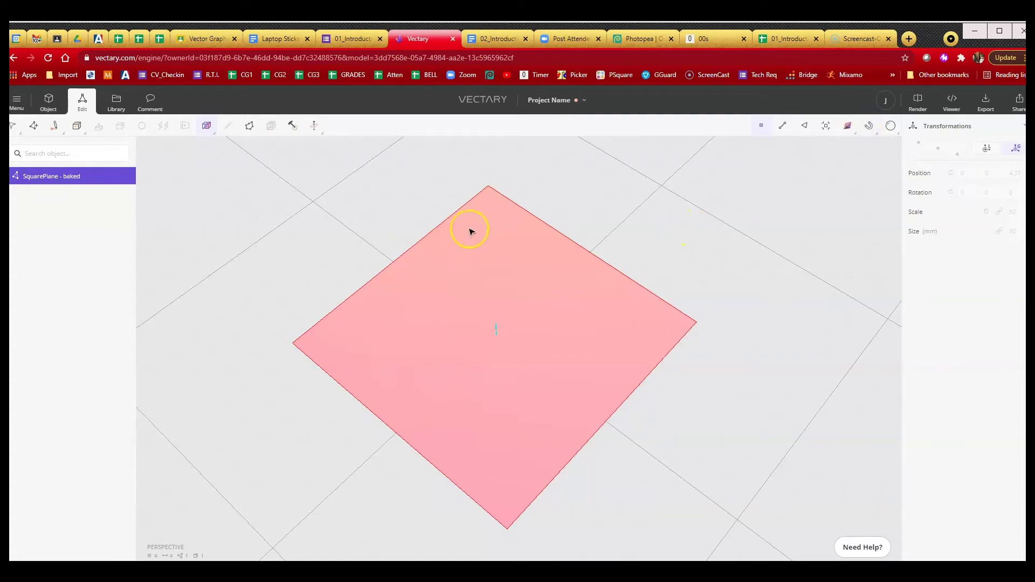
click(489, 189)
click(507, 531)
key(Escape)
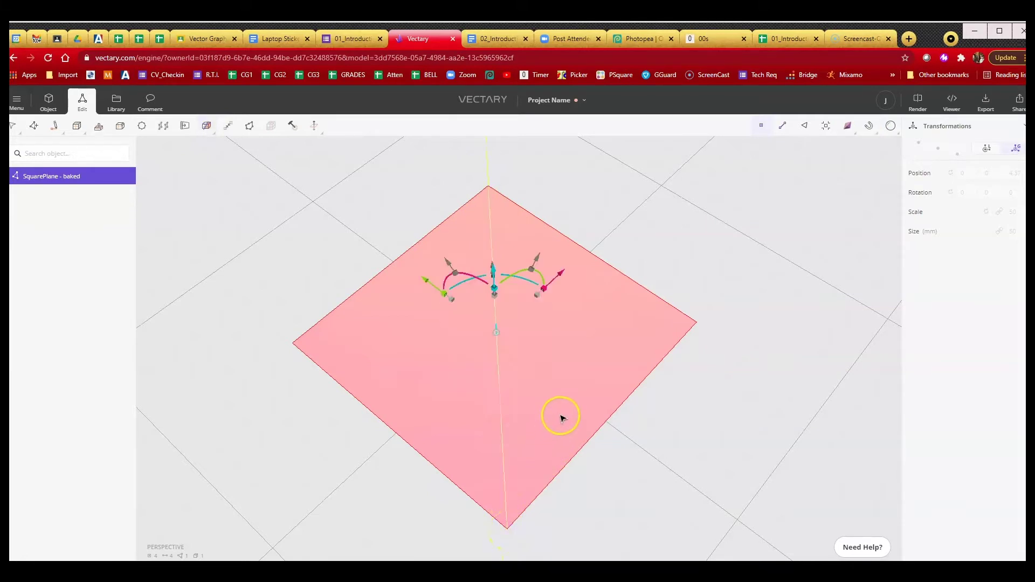
Select one of the two triangular faces beside the diagonal cut and delete it
click(803, 128)
click(592, 311)
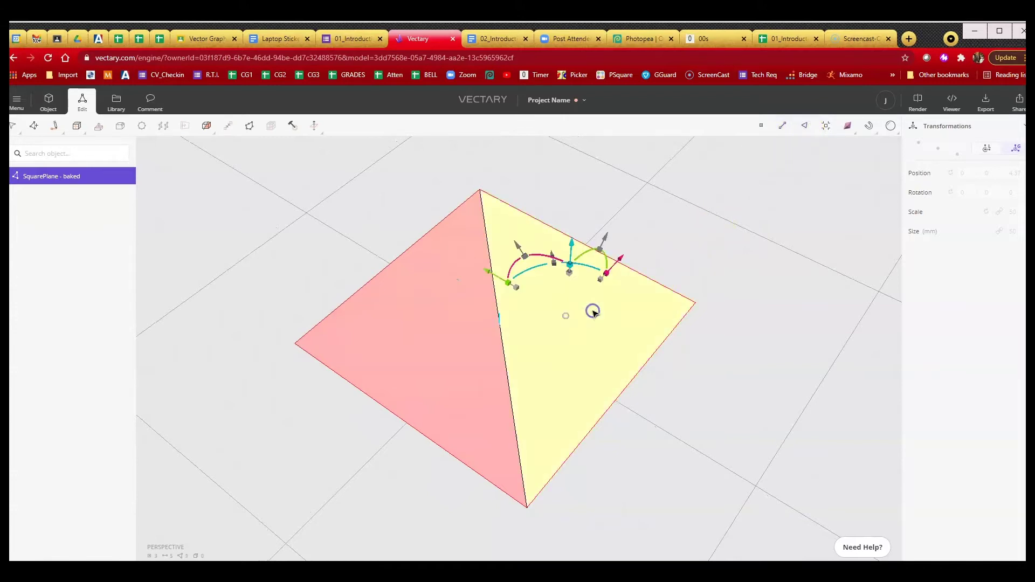
key(Delete)
Rotate the remaining triangle to -45 degrees about the Z axis in the Top view so its long edge forms the base
drag(617, 319, 564, 346)
right_drag(565, 346, 580, 411)
scroll(573, 363, down, 5)
drag(443, 433, 668, 335)
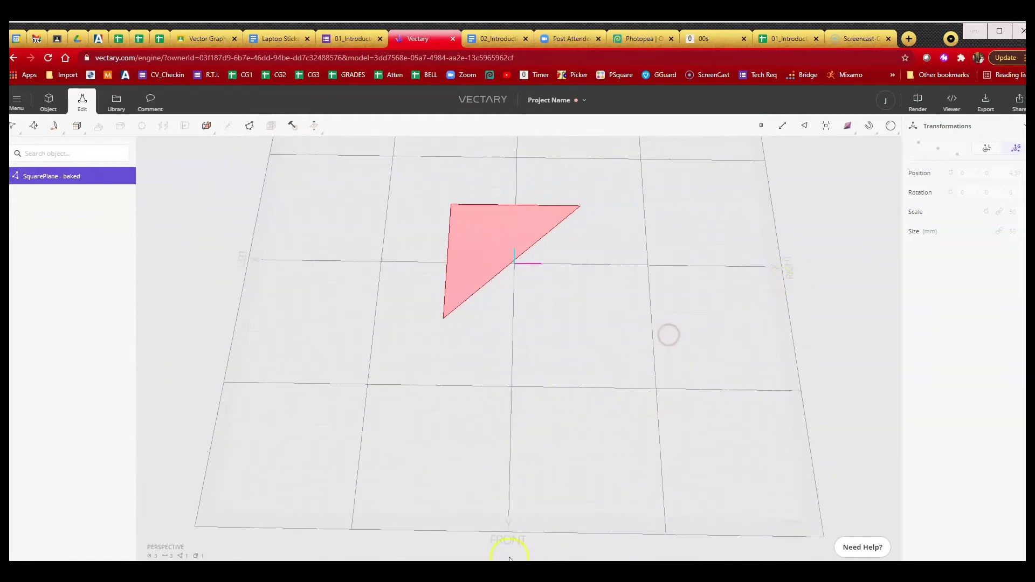
drag(603, 306, 598, 325)
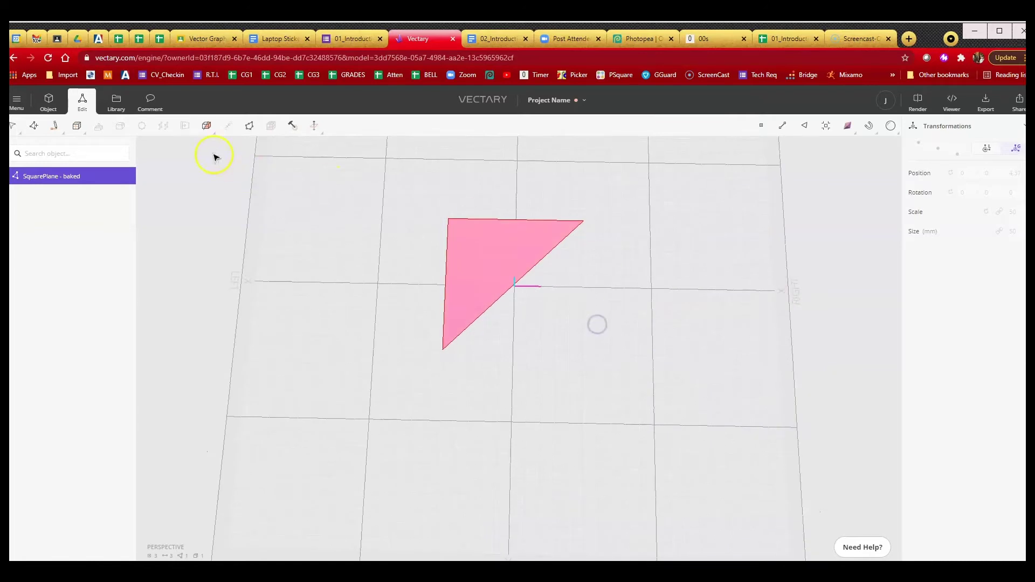
click(50, 102)
drag(399, 304, 411, 323)
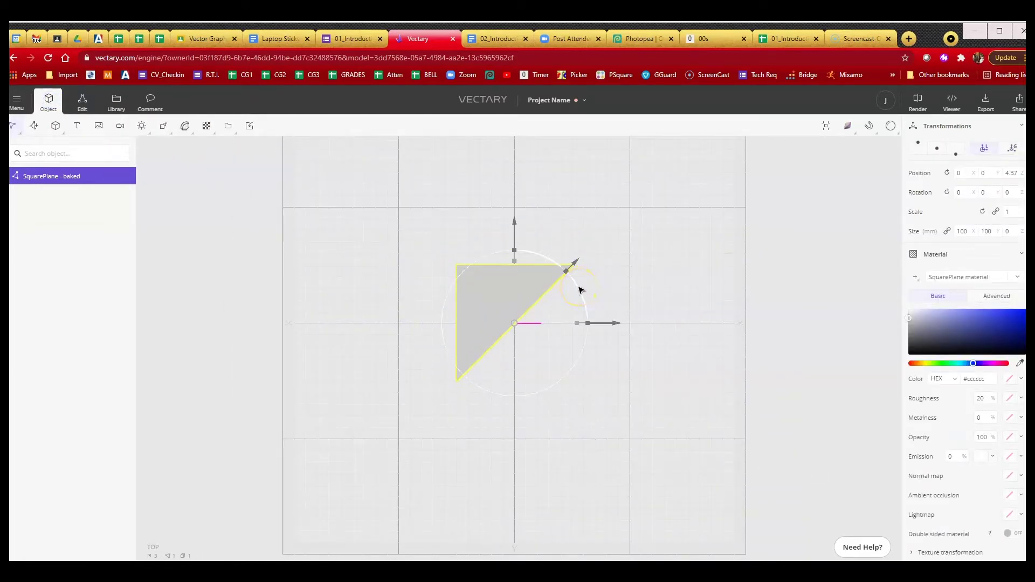
drag(579, 288, 614, 349)
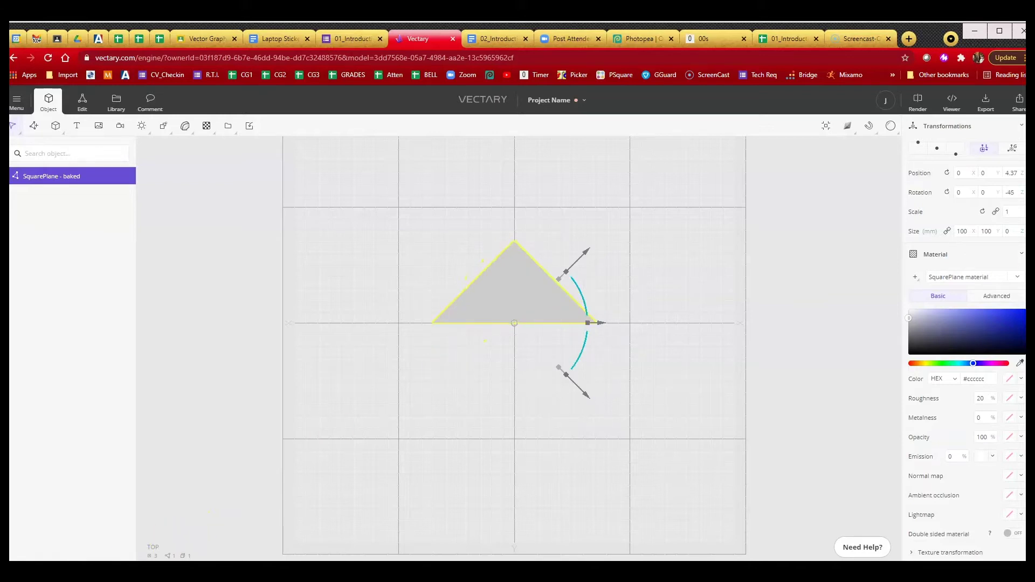
right_drag(412, 363, 375, 439)
scroll(388, 429, up, 2)
scroll(388, 430, up, 2)
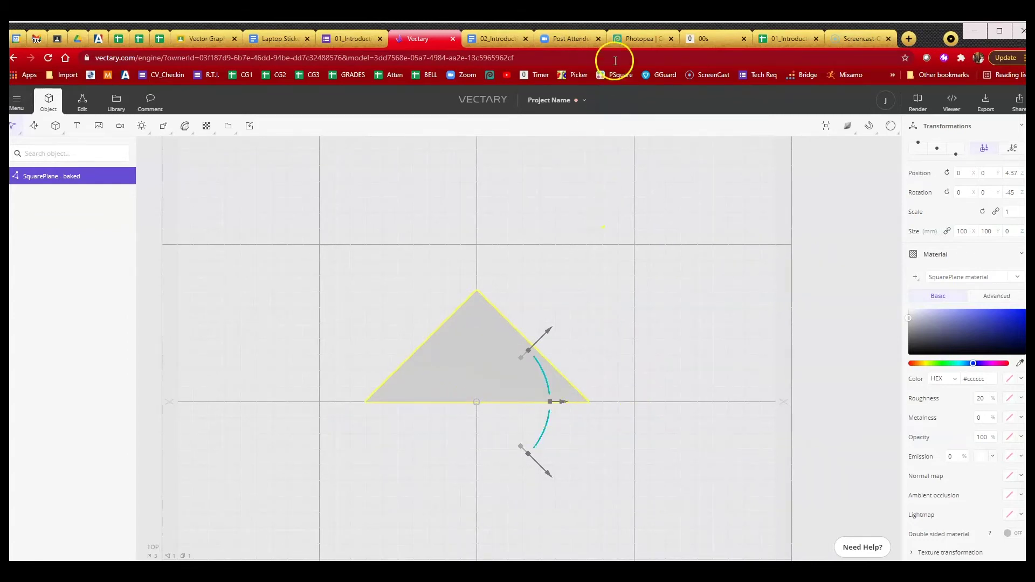
Switch to Photopea, dismiss the open Name dialog, check the pine tree's shape and return to Vectary
click(620, 40)
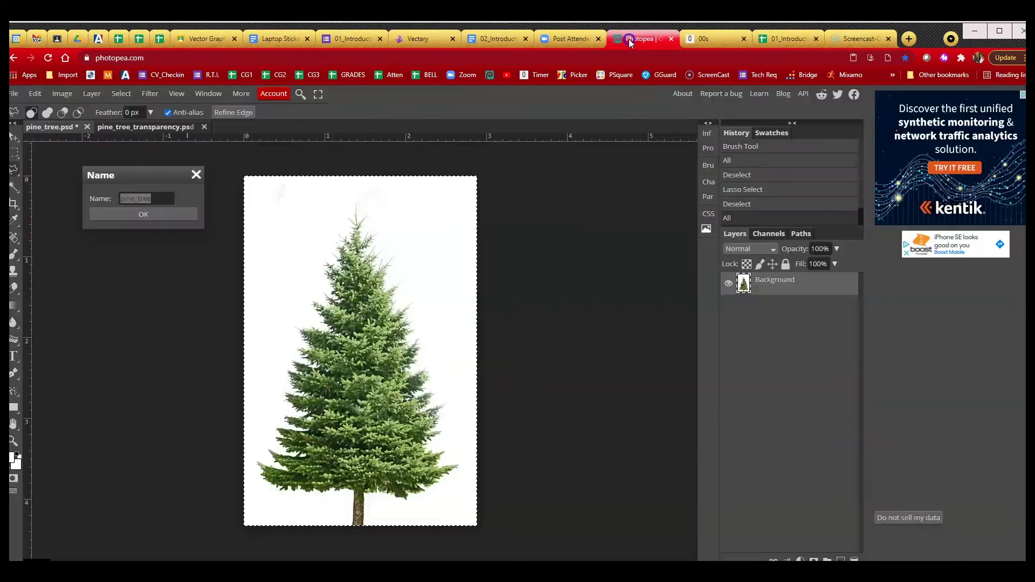
right_click(479, 319)
click(196, 175)
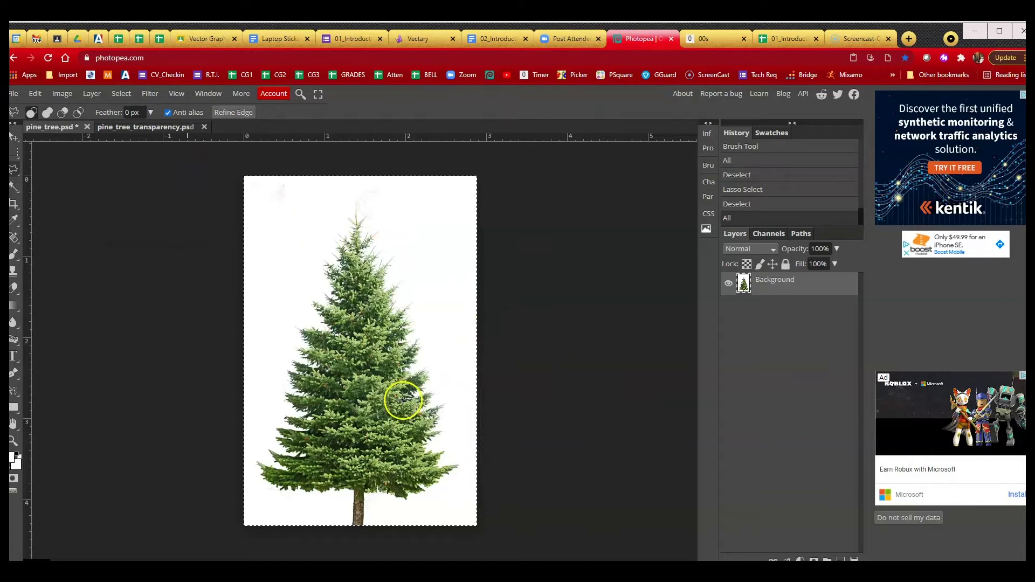
click(425, 41)
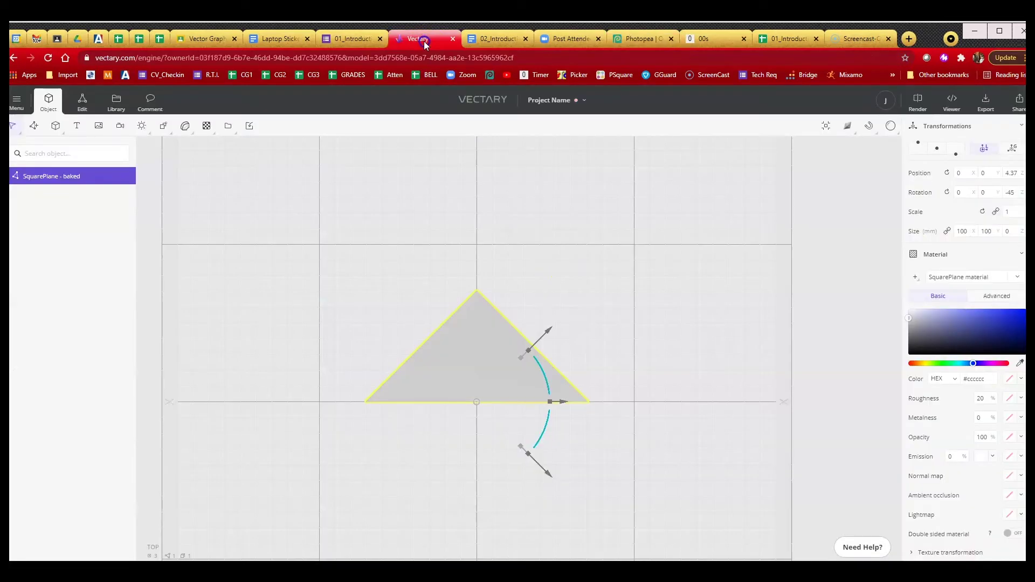
Pull the triangle's apex vertex away from the base along the Y axis to make a tall, narrow triangle
scroll(546, 286, up, 1)
middle_drag(621, 269, 662, 333)
scroll(662, 333, down, 2)
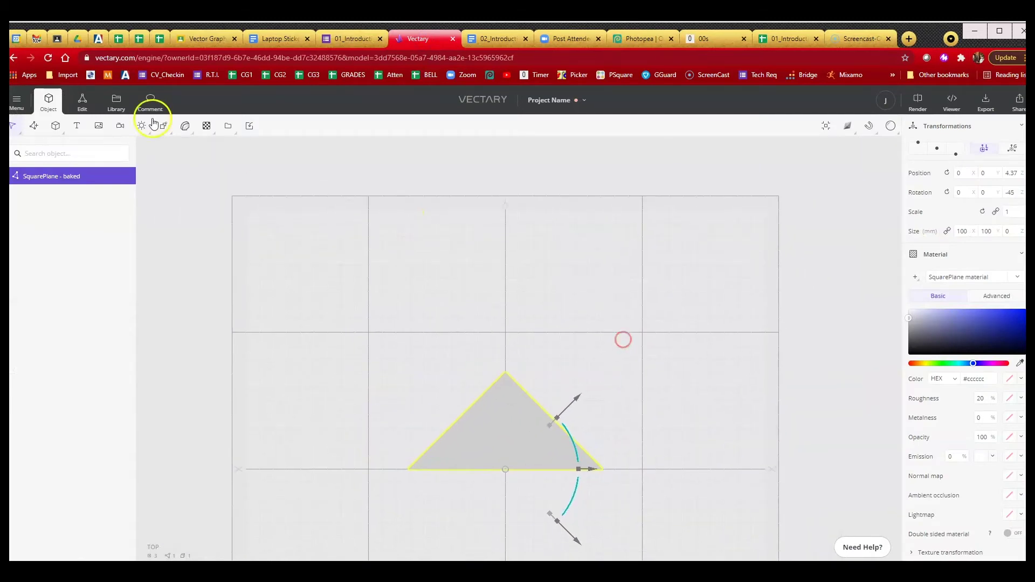
click(82, 102)
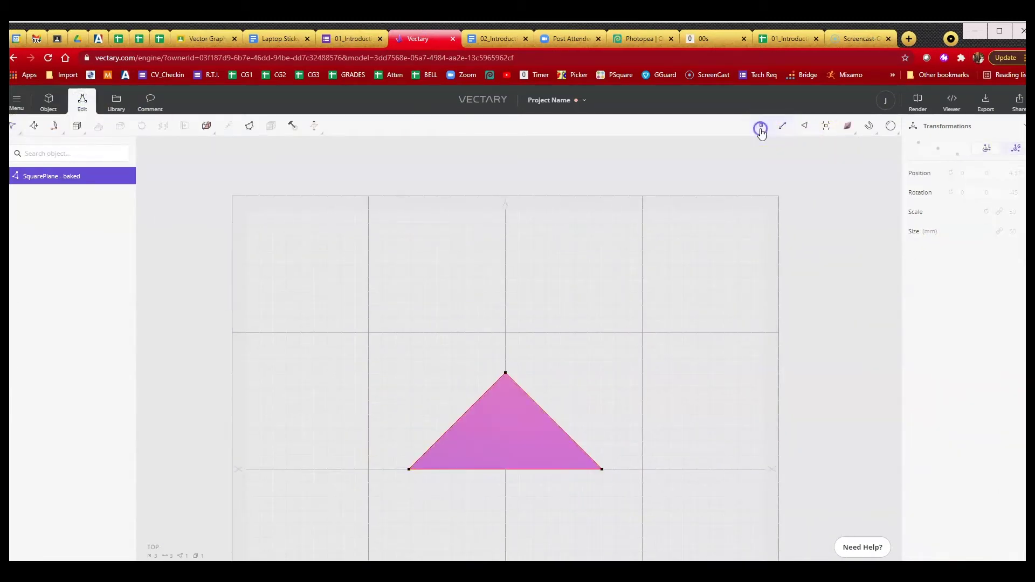
click(506, 374)
drag(507, 276, 529, 114)
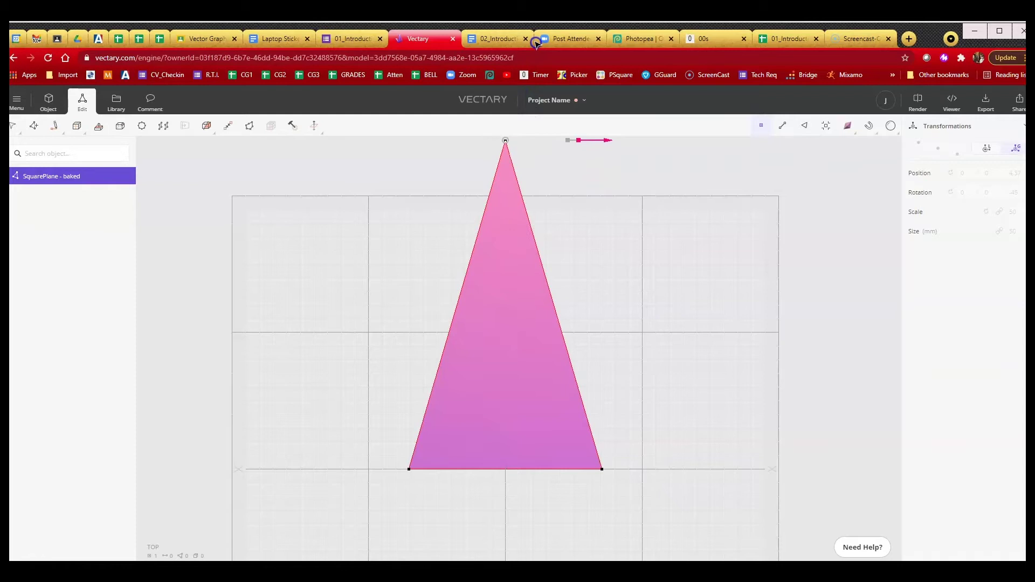
Return the triangle to object mode, enable Snap to grid and switch off Snap to middle and Snap to end
drag(628, 378, 651, 330)
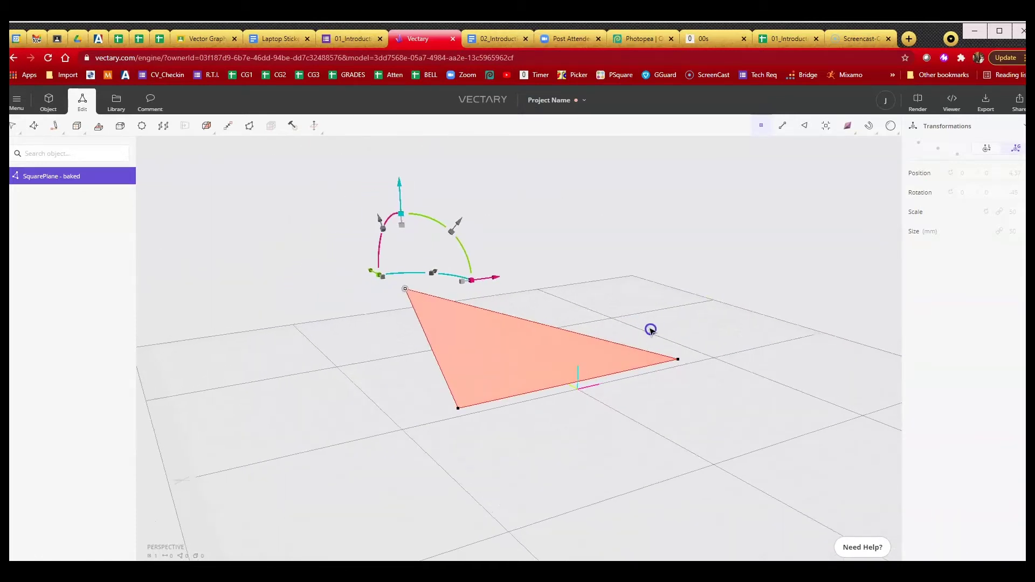
click(48, 101)
click(457, 356)
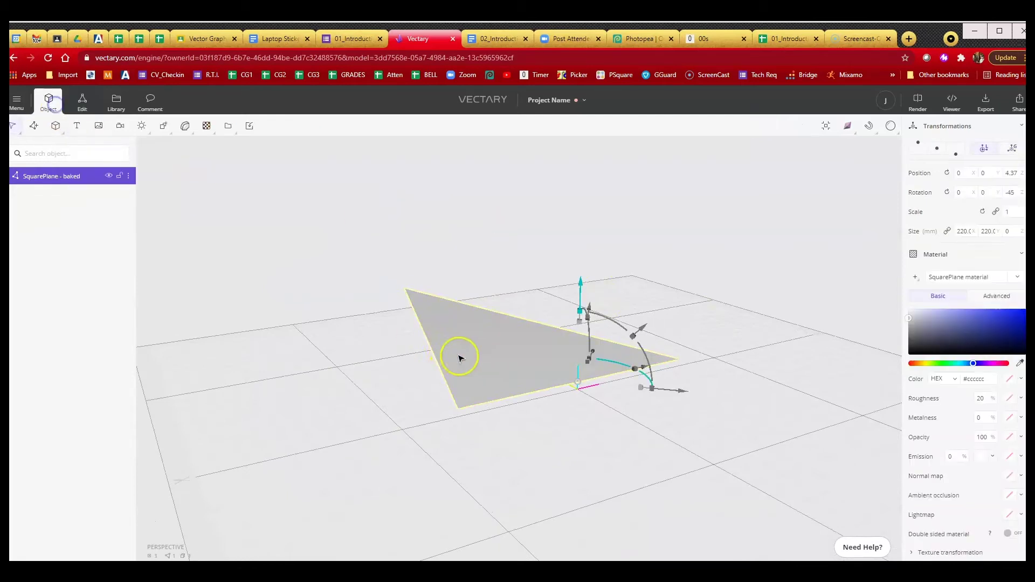
mouse_move(868, 132)
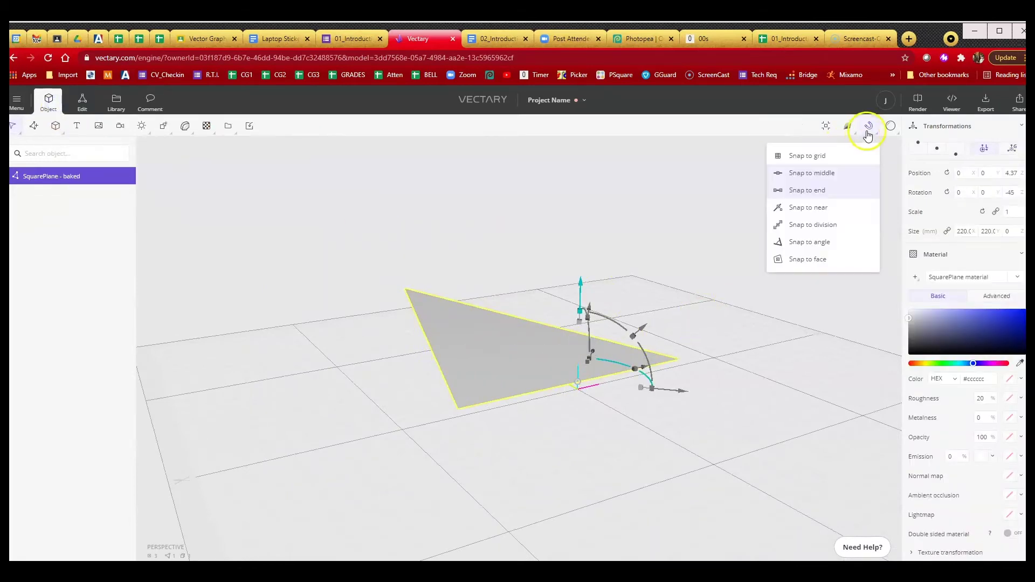
click(823, 157)
click(805, 178)
click(798, 191)
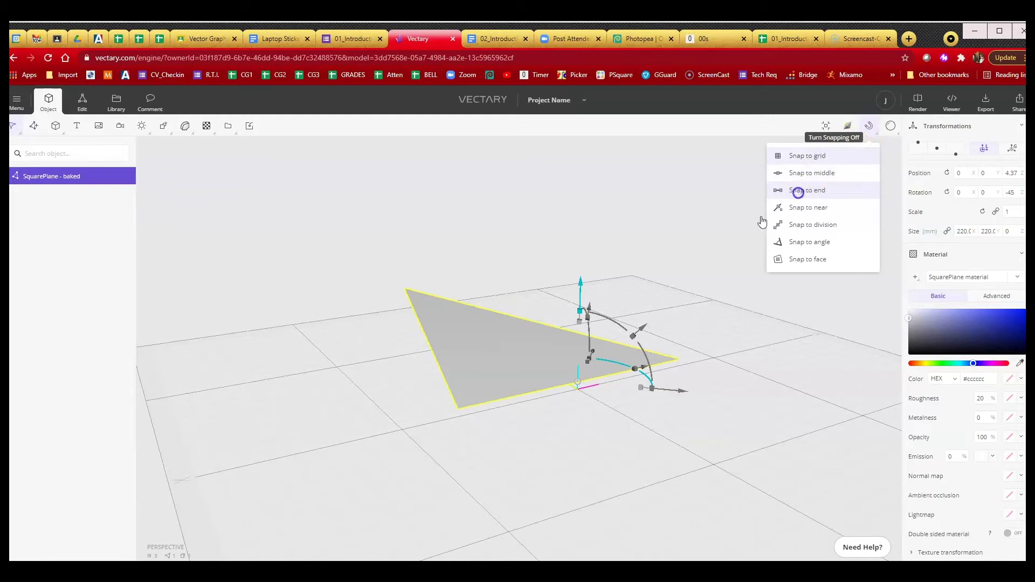
Lower the triangle along the Z axis toward the ground grid and view it from another angle
right_drag(631, 360, 630, 403)
drag(560, 314, 602, 365)
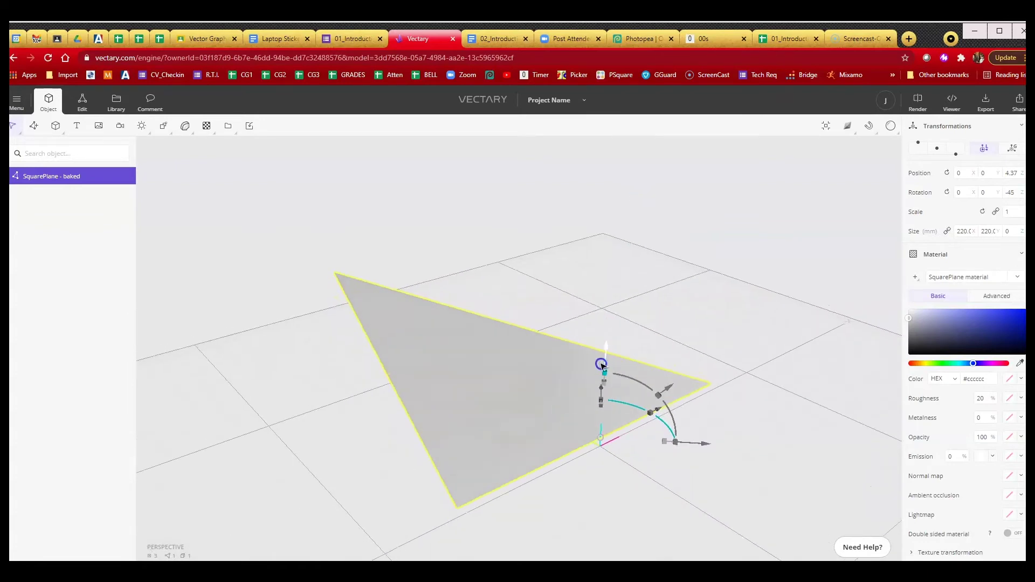
middle_drag(711, 361, 728, 317)
scroll(728, 316, up, 2)
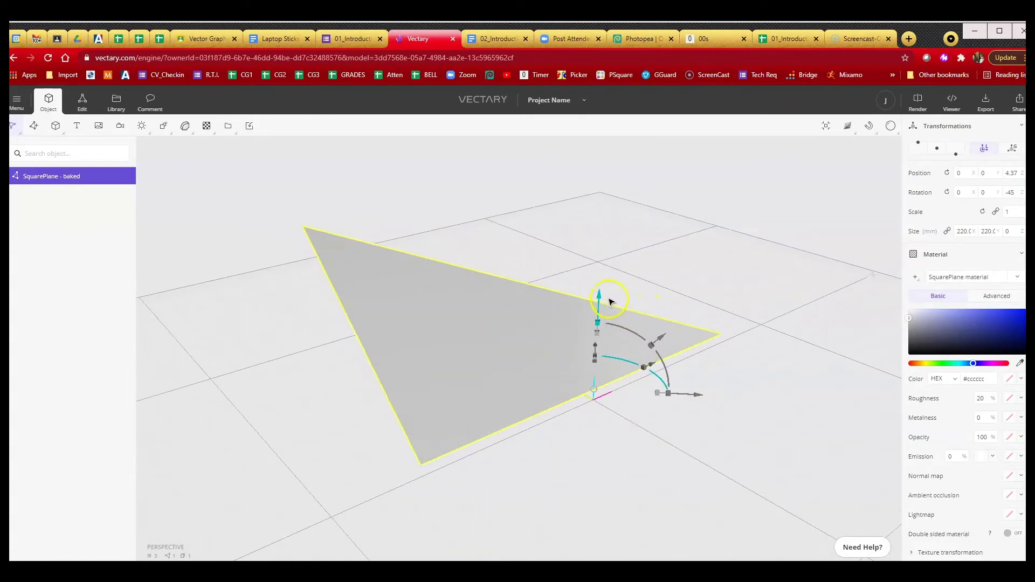
drag(601, 296, 597, 399)
drag(589, 441, 653, 391)
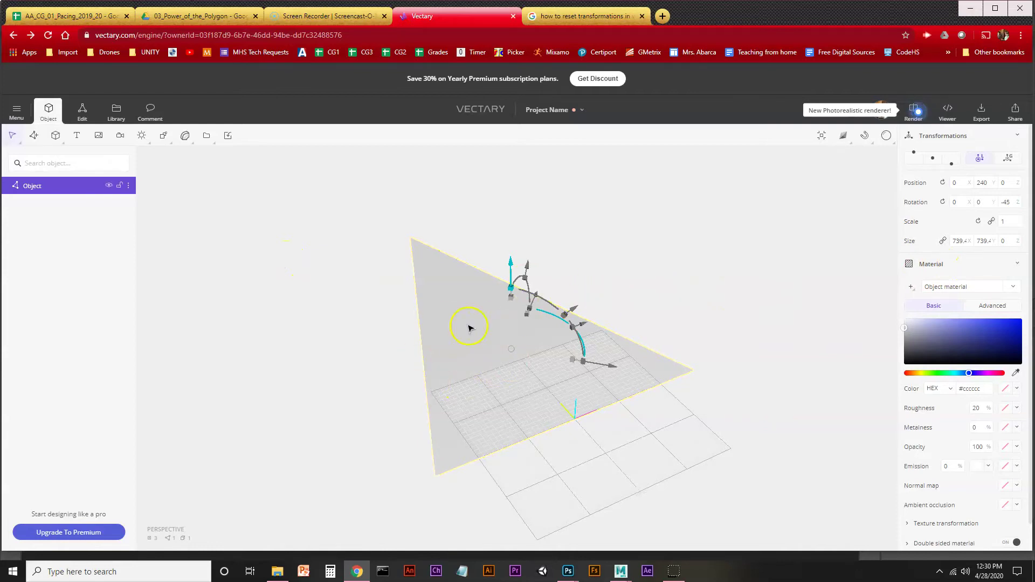
Add a UV Projections helper to the triangle and set its projection type to Plane
drag(357, 354, 379, 350)
click(206, 136)
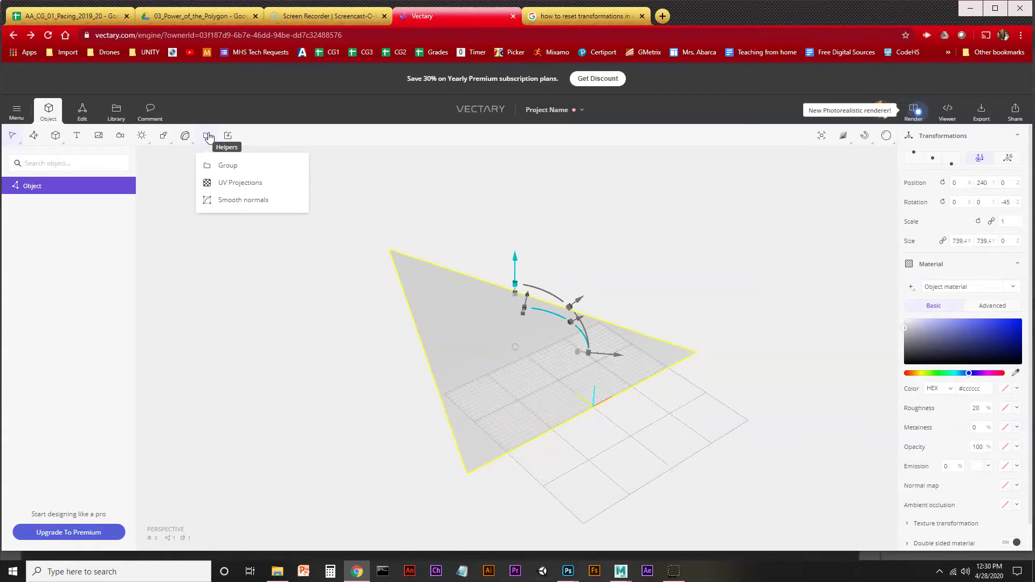
click(232, 186)
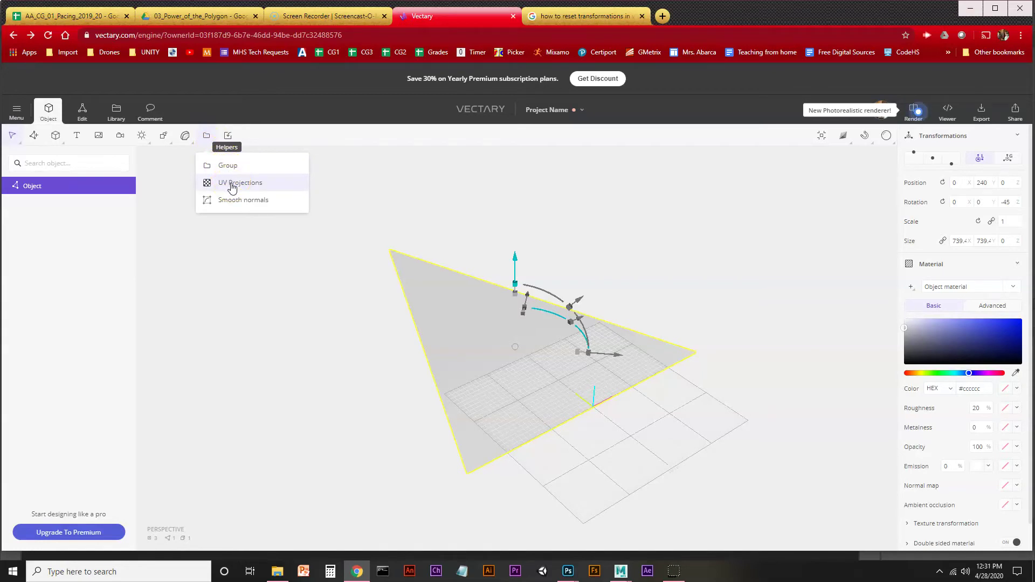
click(232, 186)
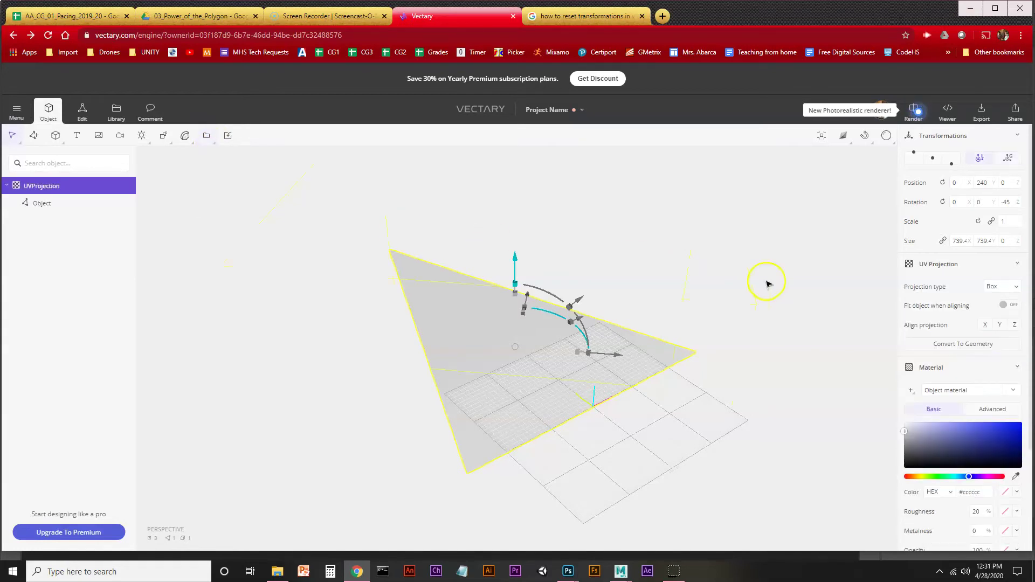
scroll(968, 334, down, 3)
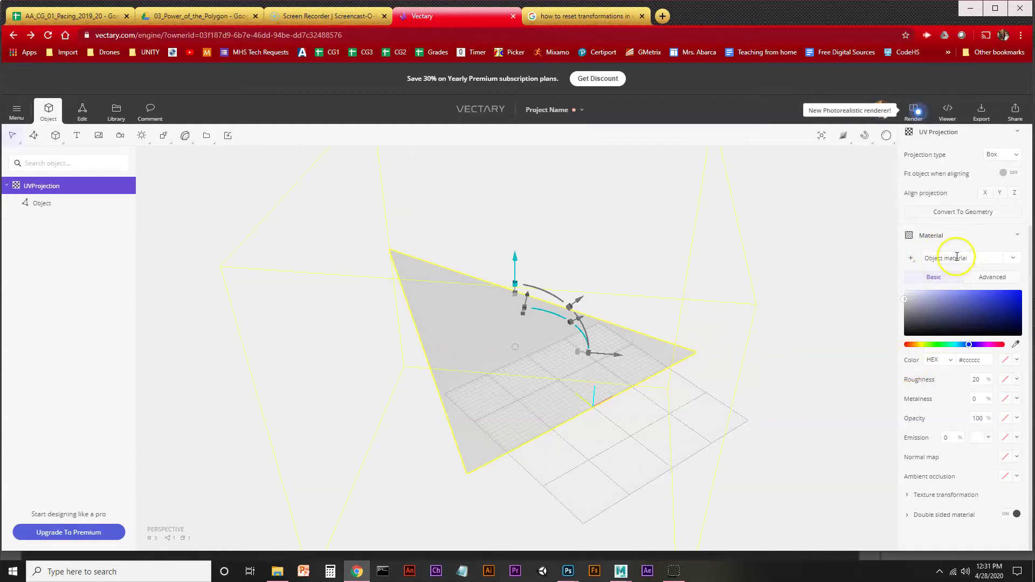
scroll(947, 231, up, 3)
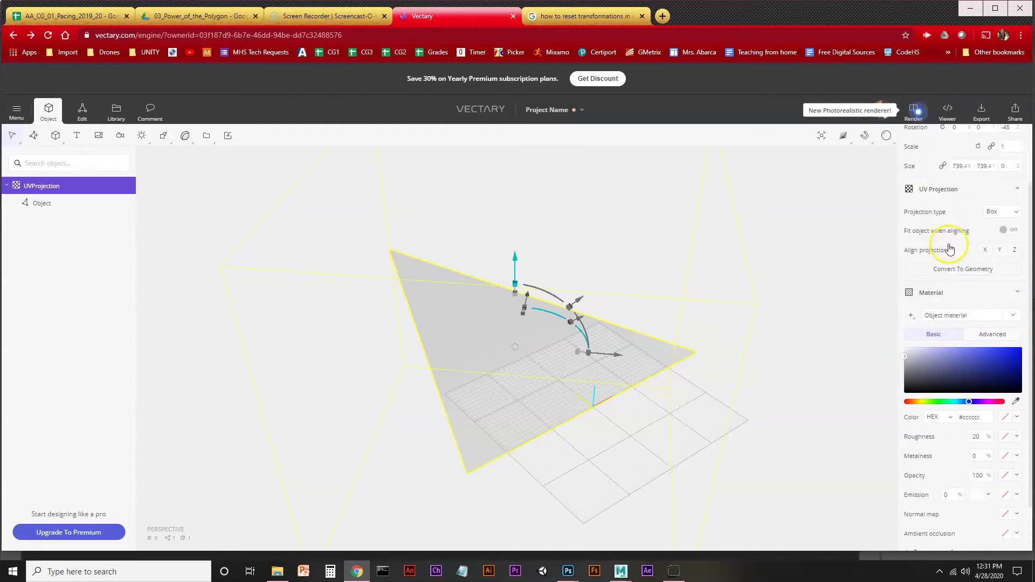
click(995, 287)
click(995, 298)
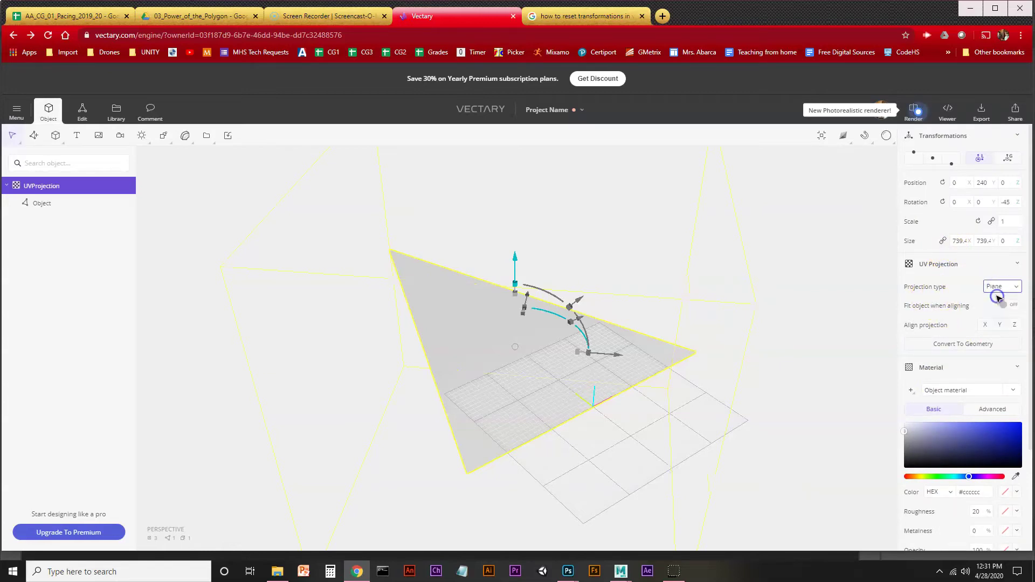
Upload pine_tree.jpg from Downloads as the material's color texture
scroll(973, 316, down, 2)
click(1018, 362)
click(983, 404)
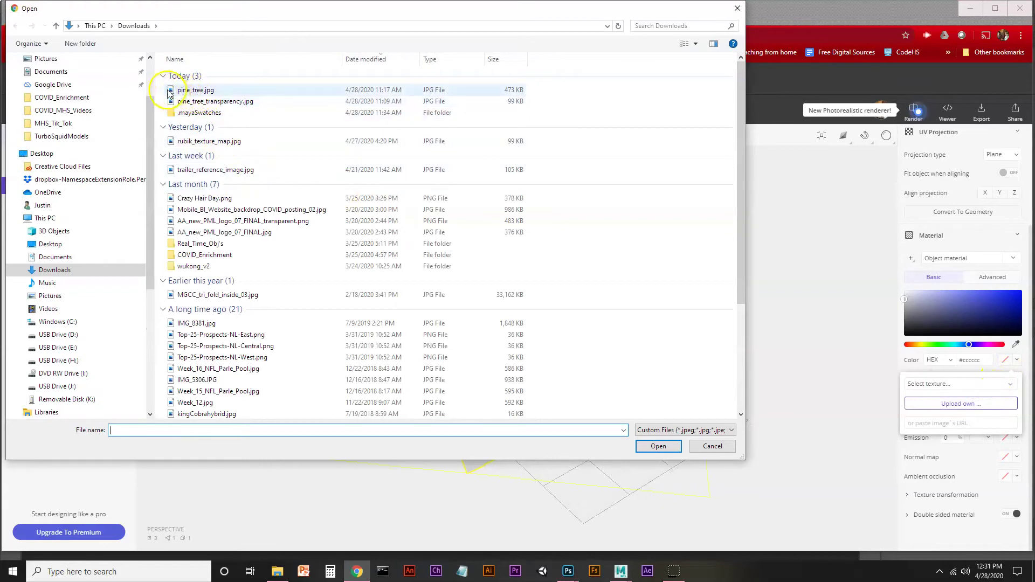
double_click(169, 90)
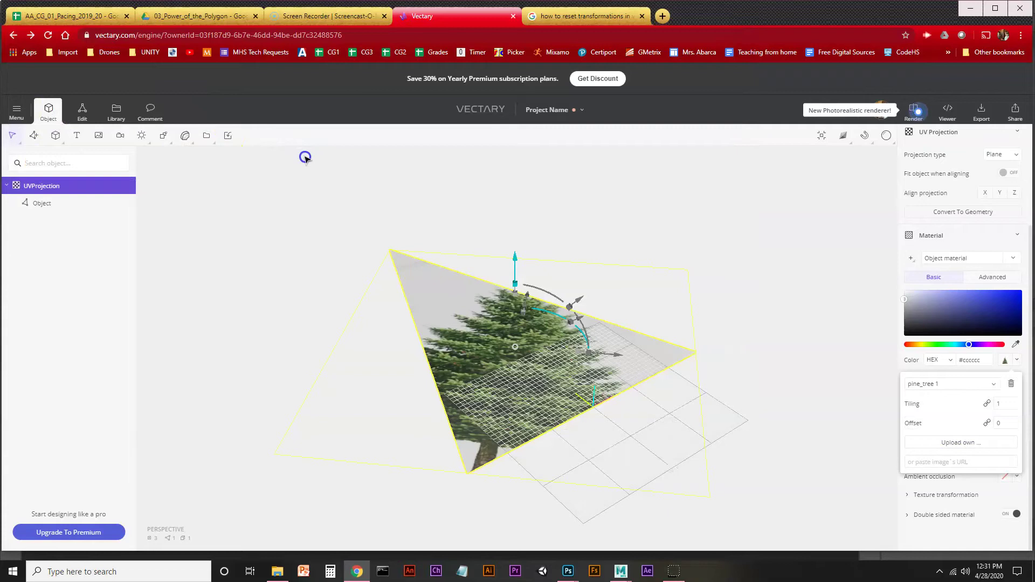
mouse_move(563, 207)
mouse_down()
mouse_move(599, 192)
mouse_move(658, 194)
mouse_move(565, 204)
mouse_up()
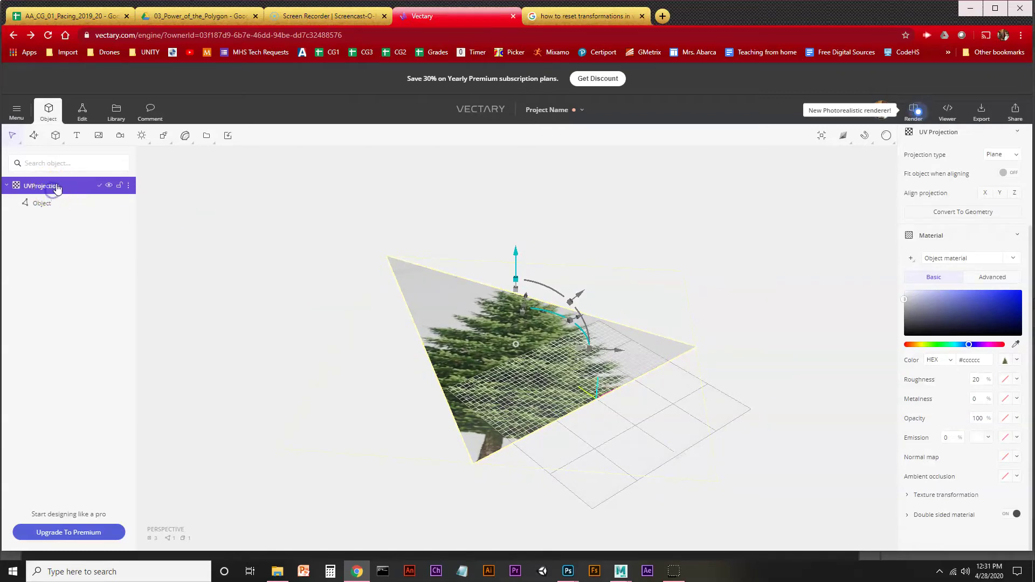
Switch to editing the UV projection and rotate it so the tree stands upright, pointing at the triangle's apex
click(82, 113)
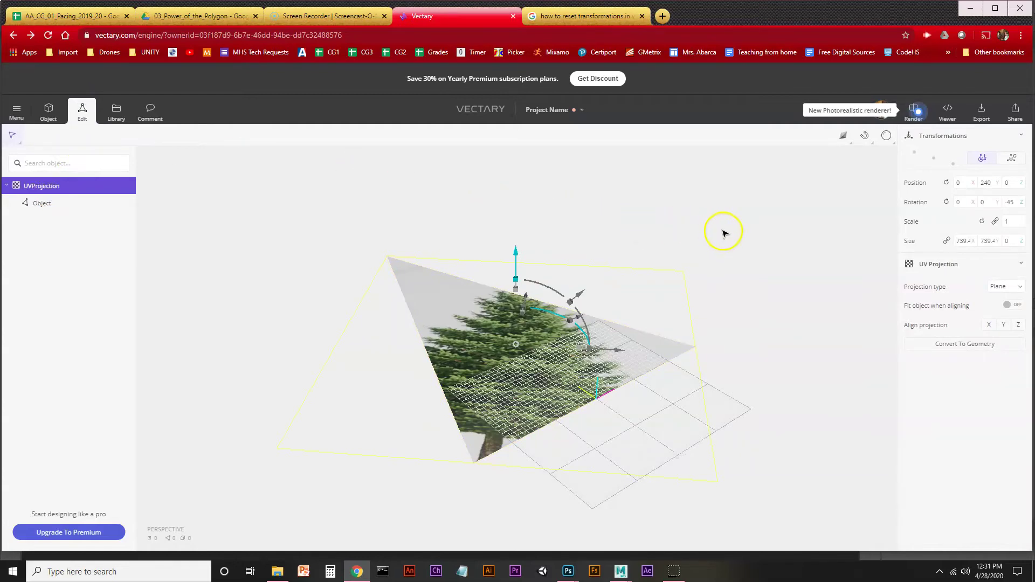
drag(739, 235, 707, 237)
right_drag(715, 226, 667, 244)
click(603, 322)
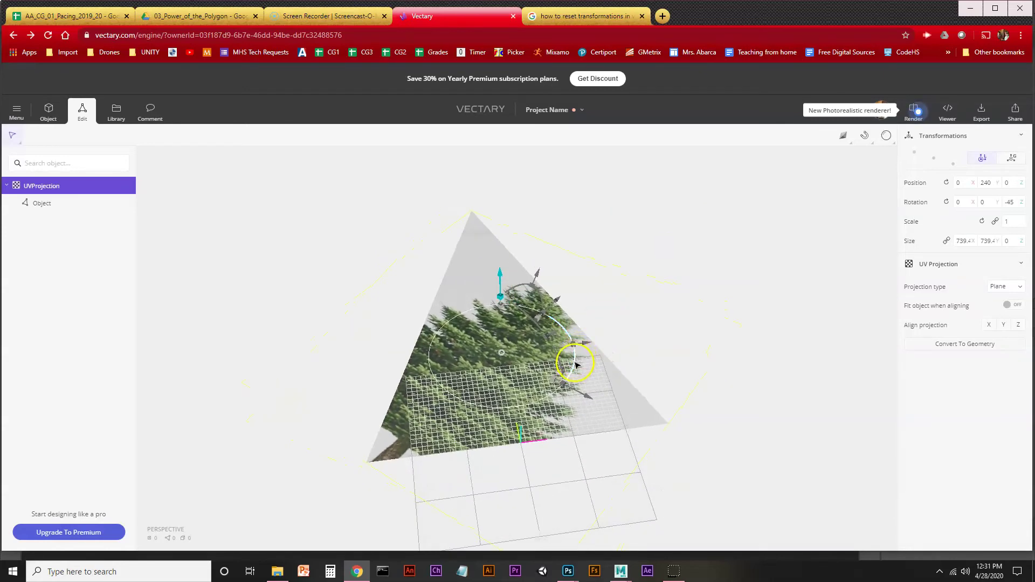
drag(576, 365, 584, 317)
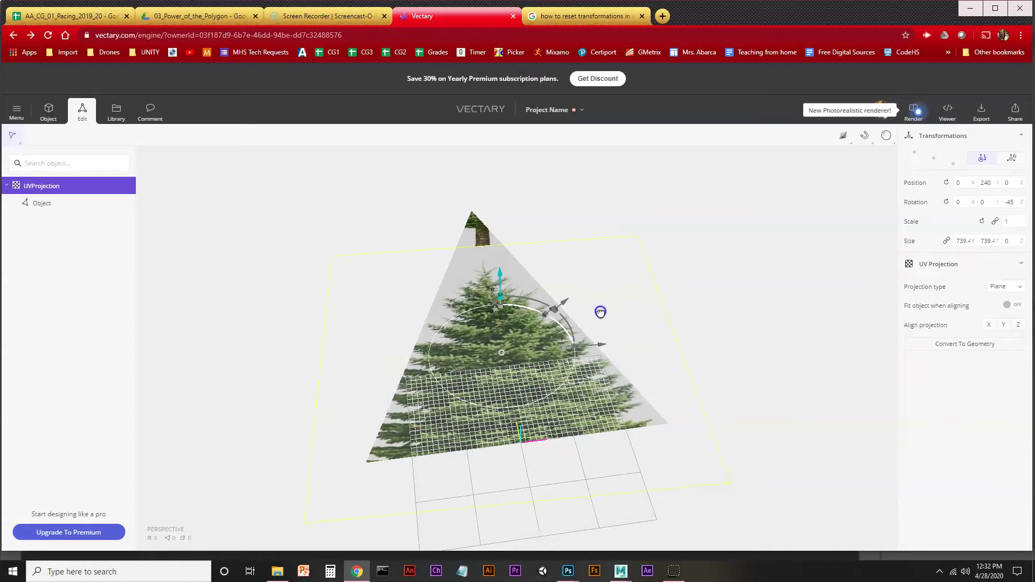
right_drag(688, 283, 659, 355)
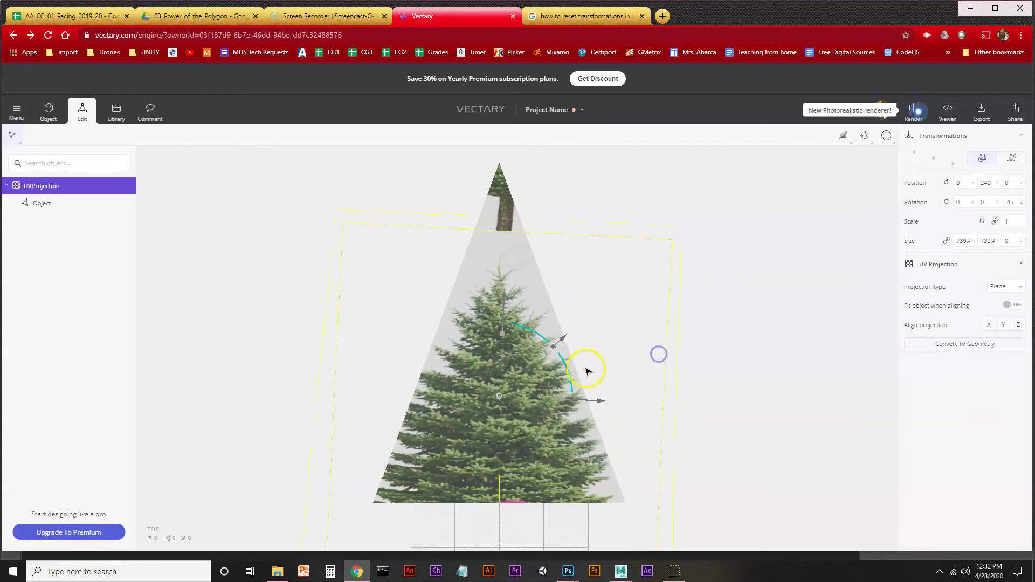
drag(570, 375, 571, 372)
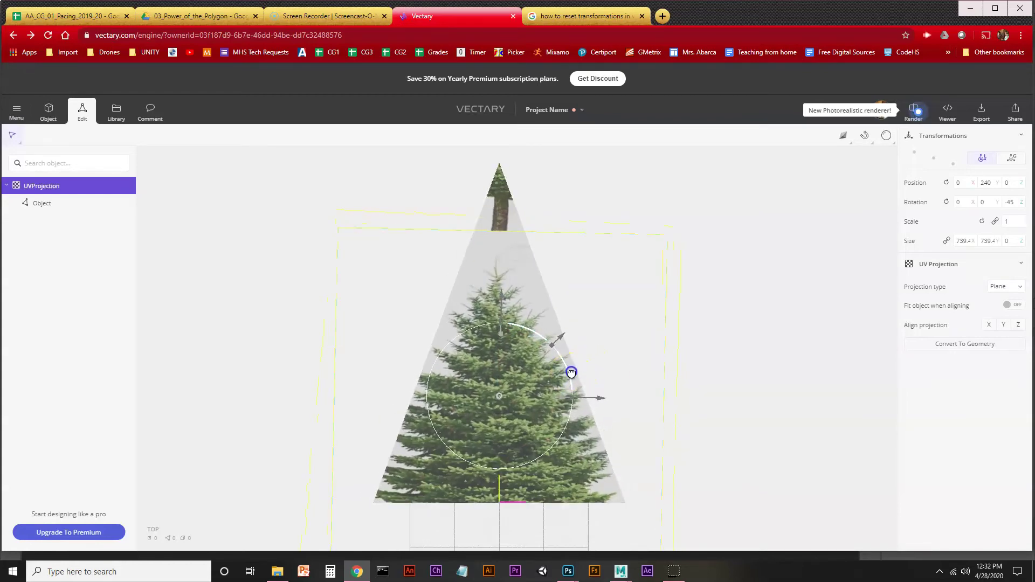
Move the UV projection toward the apex so the trunk sits near the triangle's base edge
drag(501, 296, 509, 230)
drag(565, 253, 550, 270)
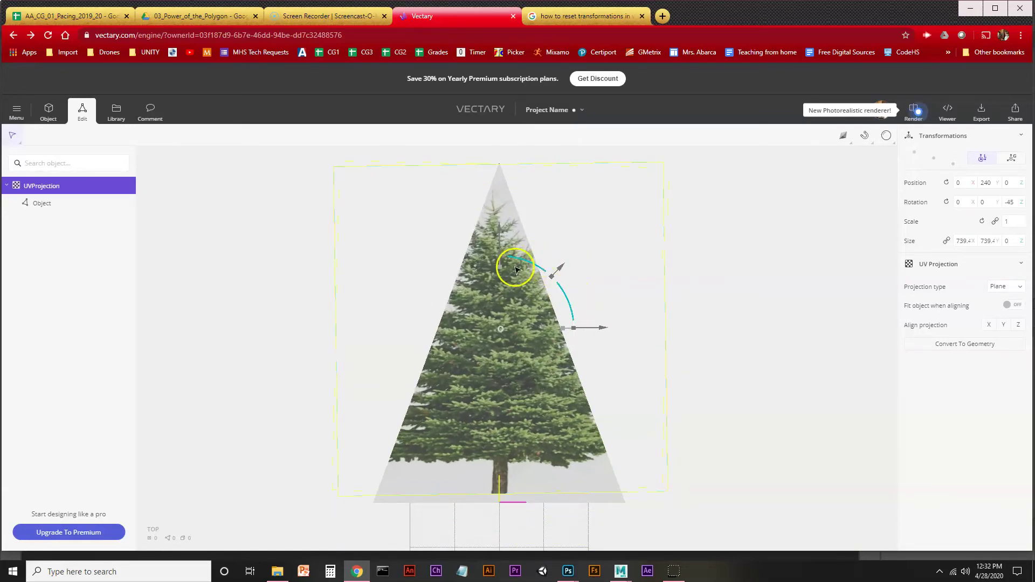
drag(710, 328, 628, 304)
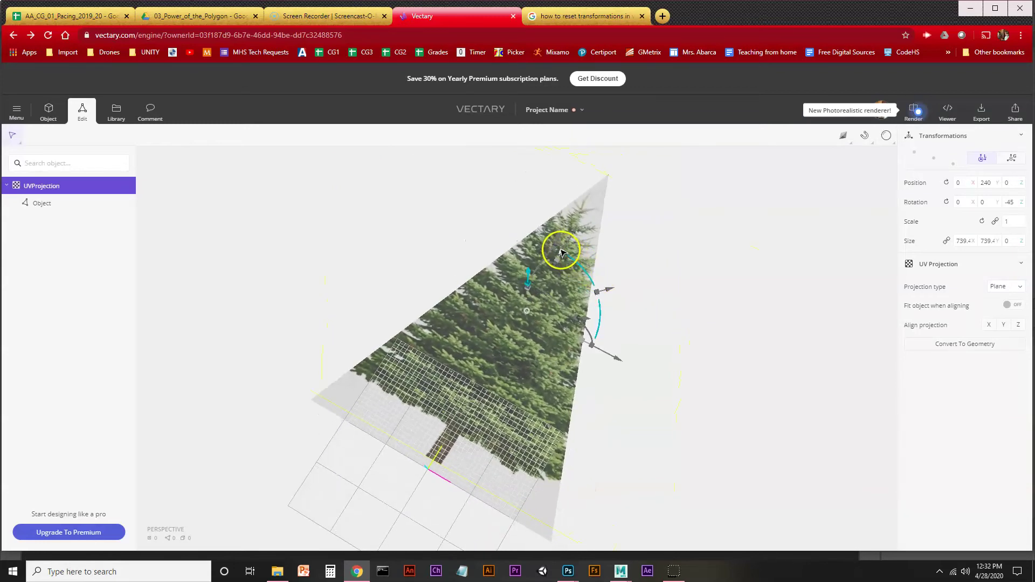
Narrow the UV projection so the whole tree fits inside the triangle, and shift it until the trunk meets the base edge
drag(560, 251, 565, 251)
click(593, 346)
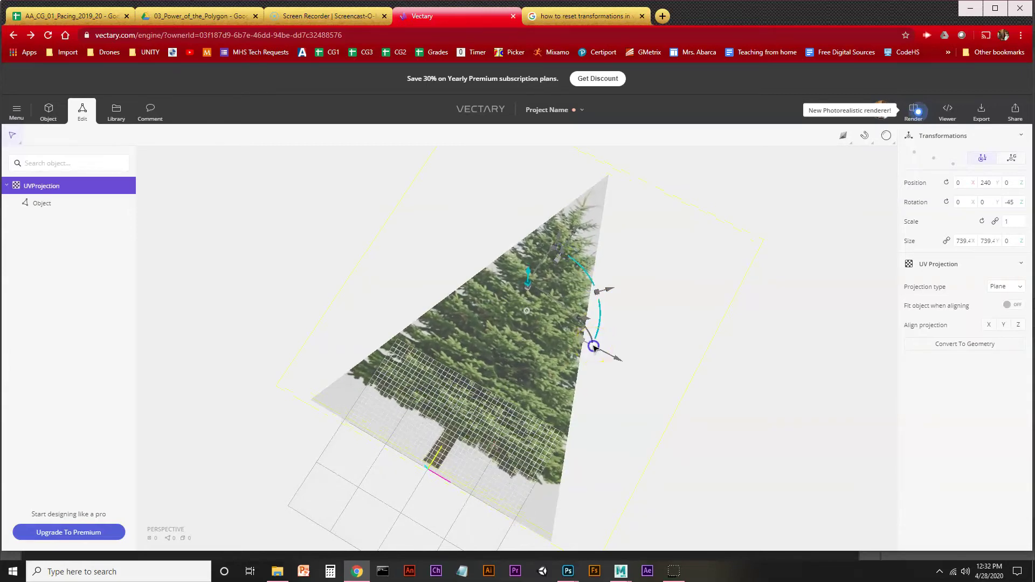
drag(593, 347, 567, 333)
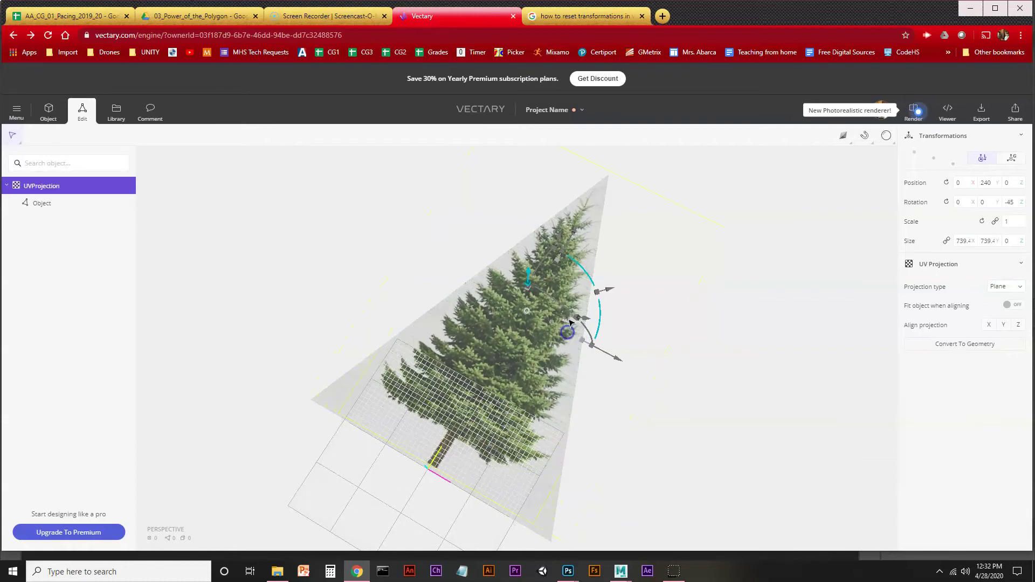
drag(576, 236, 573, 240)
drag(577, 238, 562, 259)
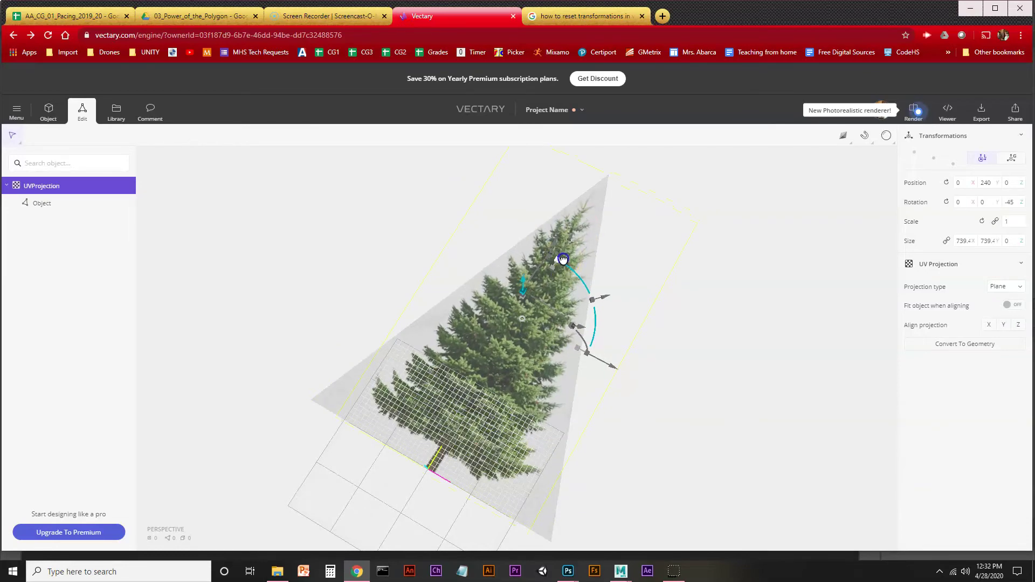
right_drag(693, 364, 758, 342)
click(694, 347)
right_drag(688, 345, 762, 322)
click(727, 304)
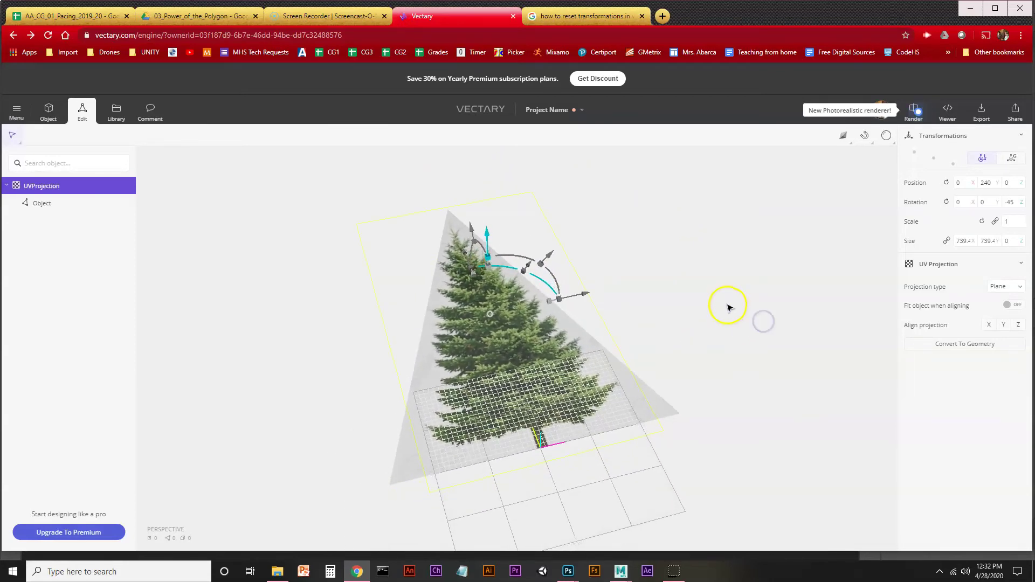
Return to object mode and upload pine_tree_transparency.jpg as the material's opacity texture
click(48, 110)
right_drag(718, 315, 739, 298)
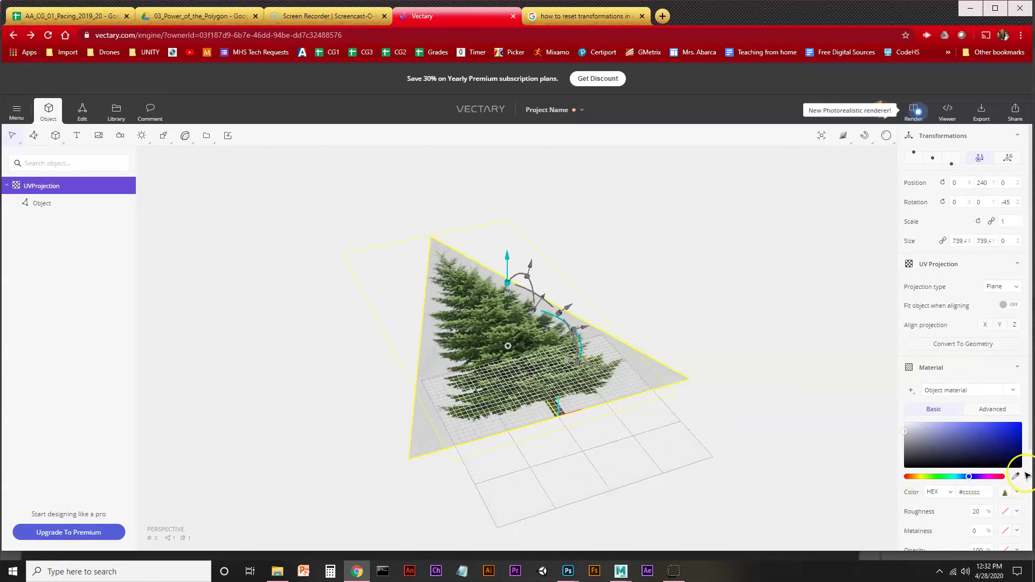
drag(1032, 448, 1034, 460)
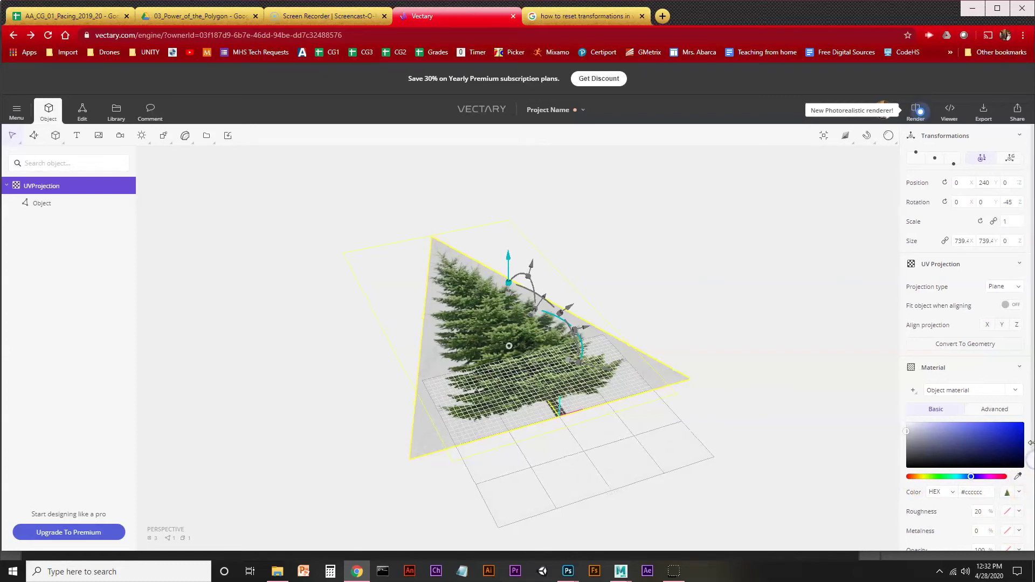
scroll(1003, 459, down, 2)
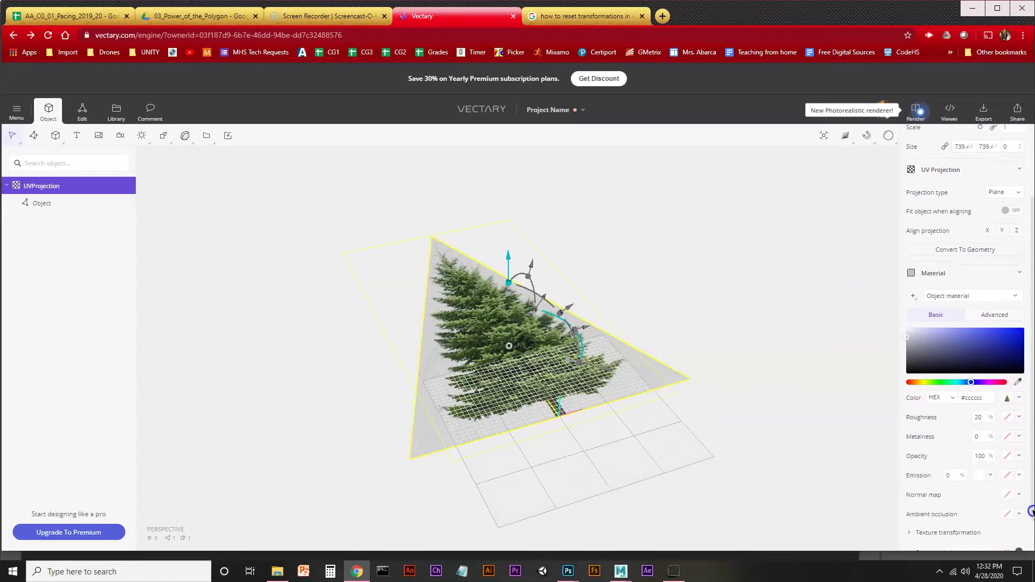
click(1018, 448)
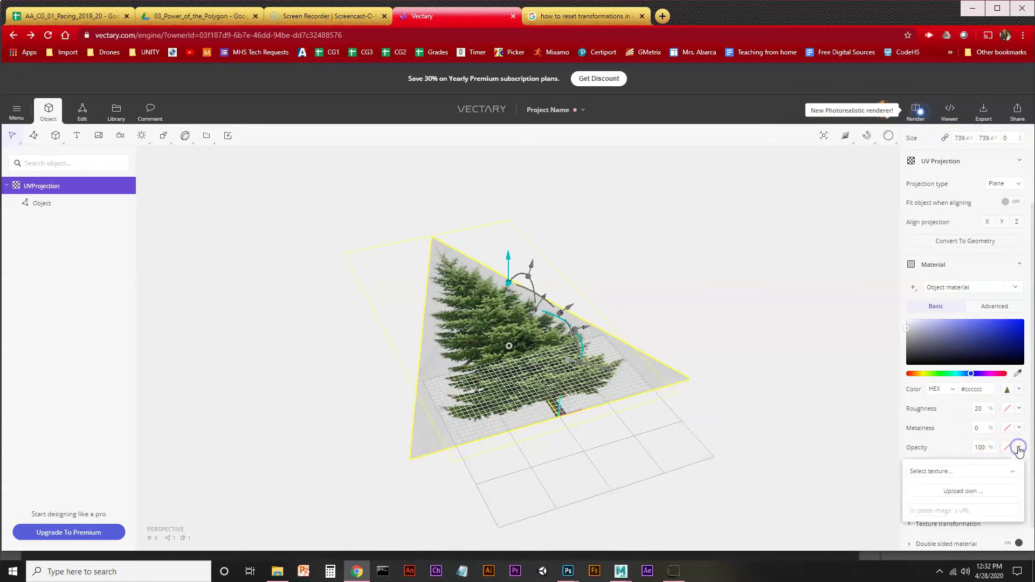
click(965, 491)
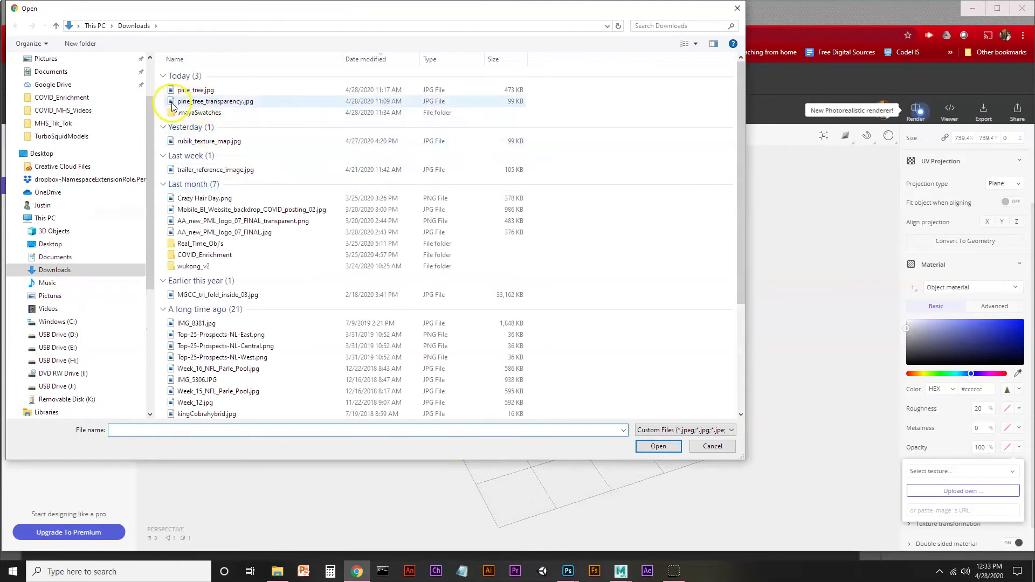
double_click(174, 102)
Inspect the cut-out tree from several angles, staying on the page when asked about leaving the site
drag(349, 354, 369, 312)
scroll(312, 325, up, 3)
key(F5)
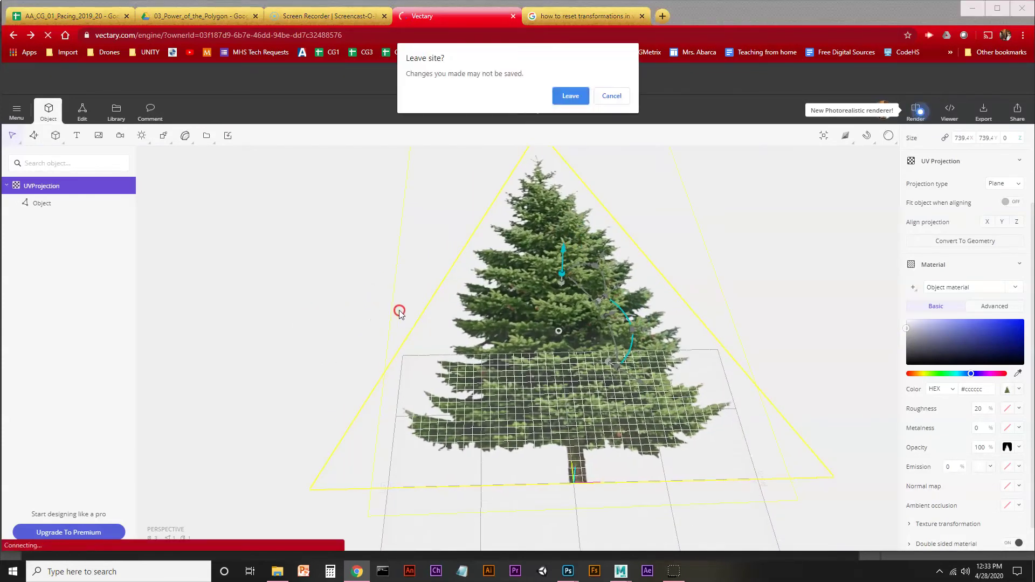
click(610, 95)
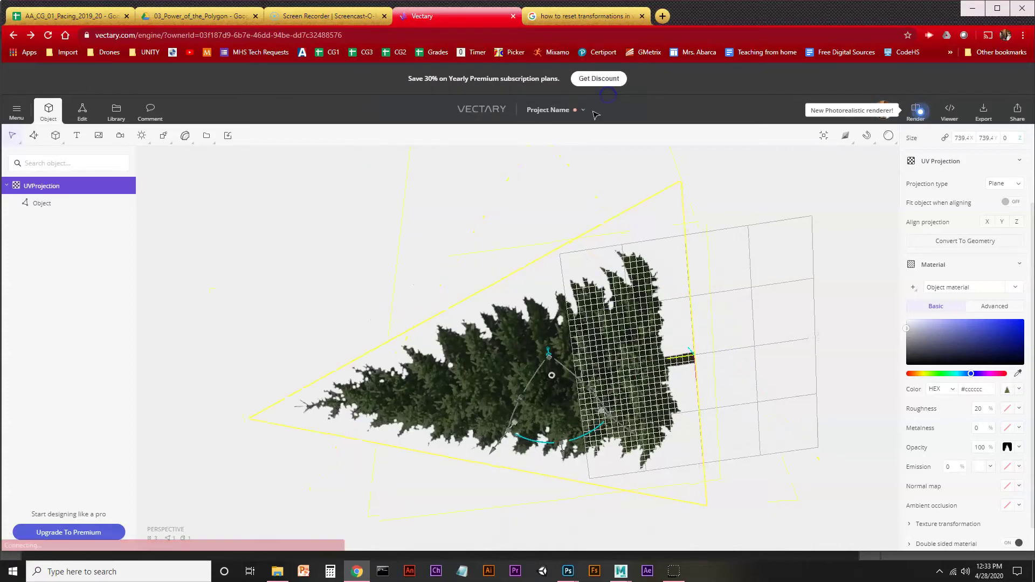
drag(597, 221, 542, 332)
right_drag(354, 399, 532, 304)
drag(443, 387, 464, 354)
click(544, 287)
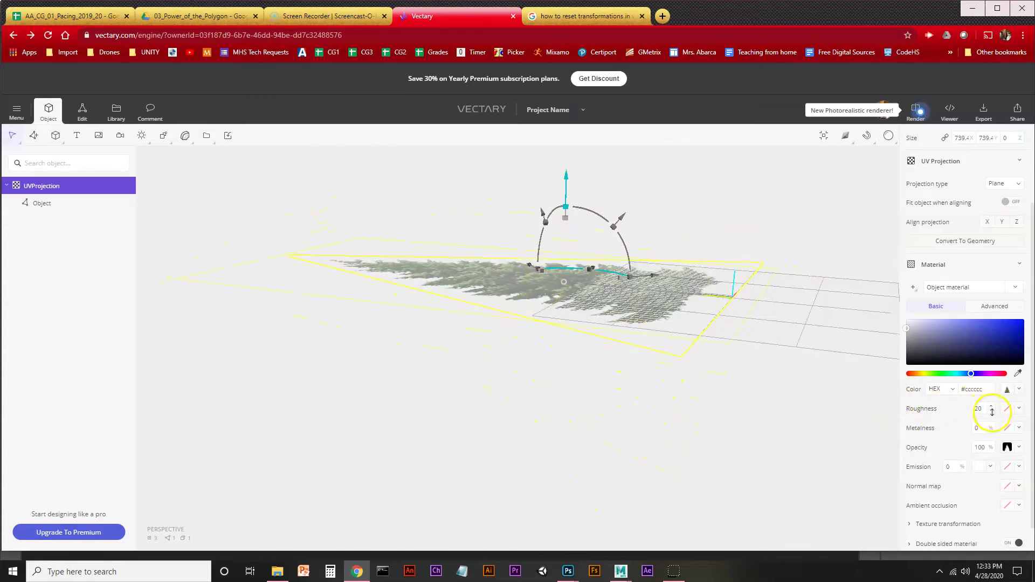
Set the tree material's roughness to 100% and check the surface from other angles
drag(995, 408, 998, 393)
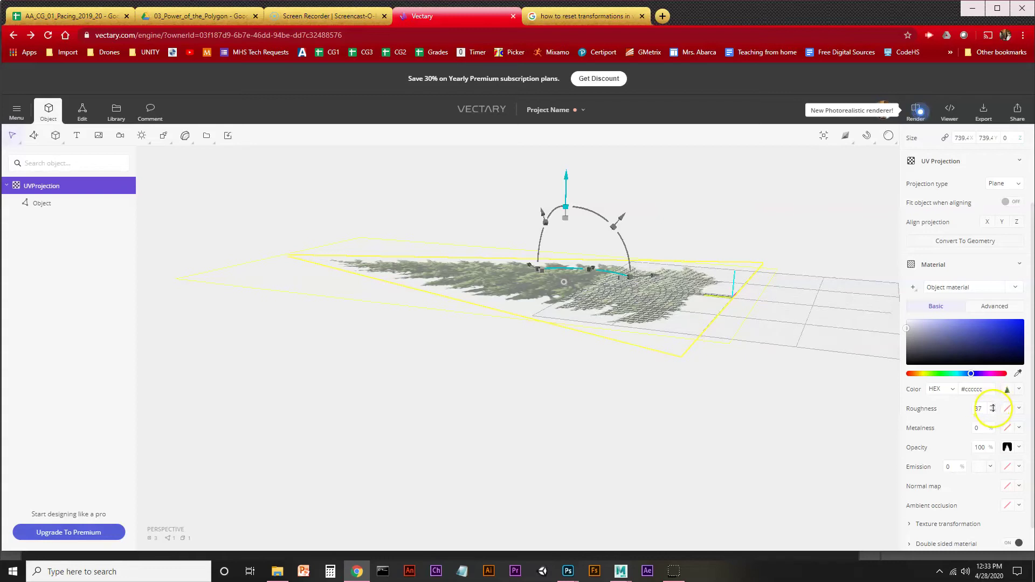
drag(994, 410, 983, 354)
drag(781, 391, 630, 445)
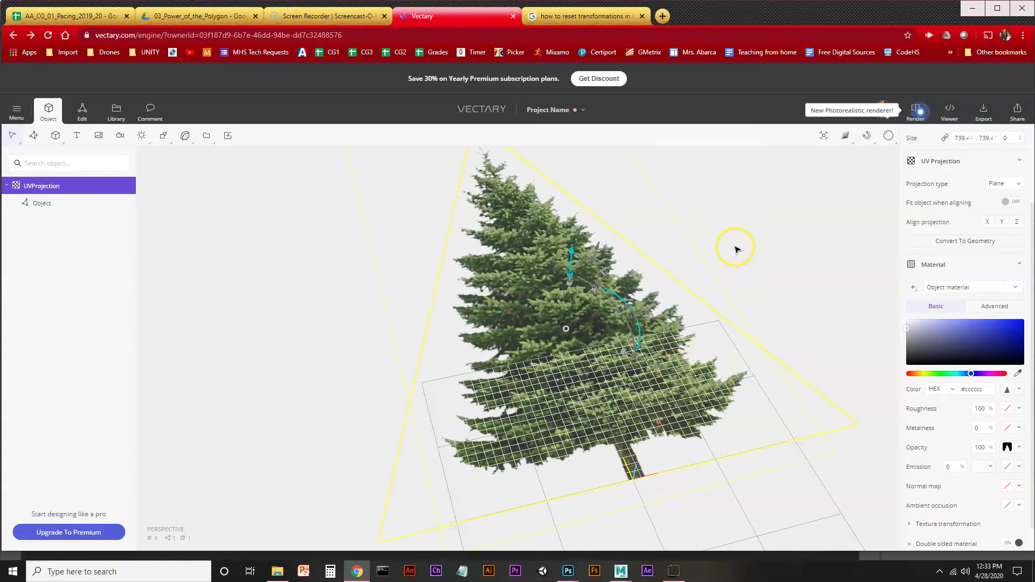
drag(742, 253, 753, 229)
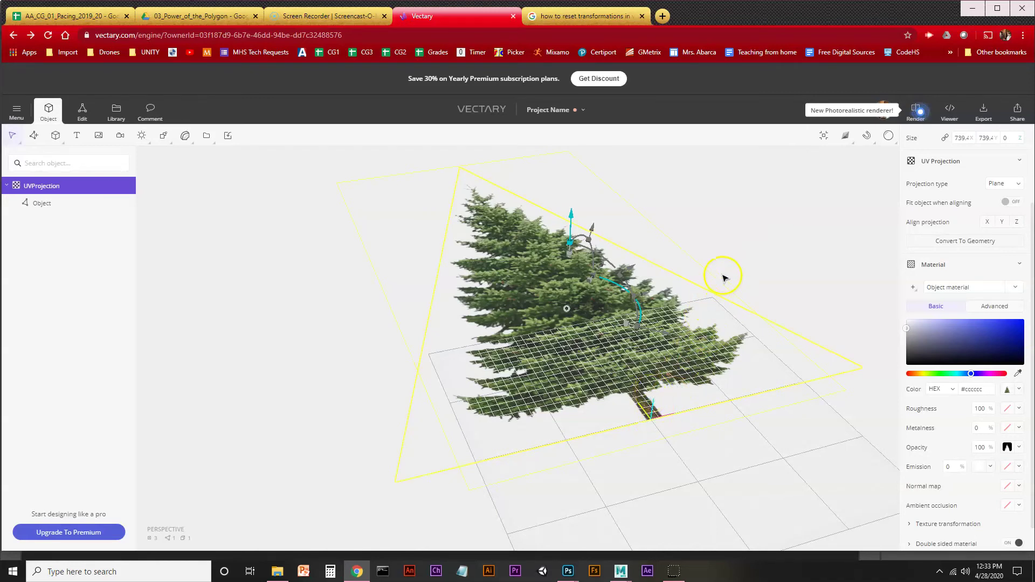
mouse_move(747, 239)
mouse_down()
mouse_move(726, 252)
mouse_move(709, 242)
mouse_move(739, 241)
mouse_up()
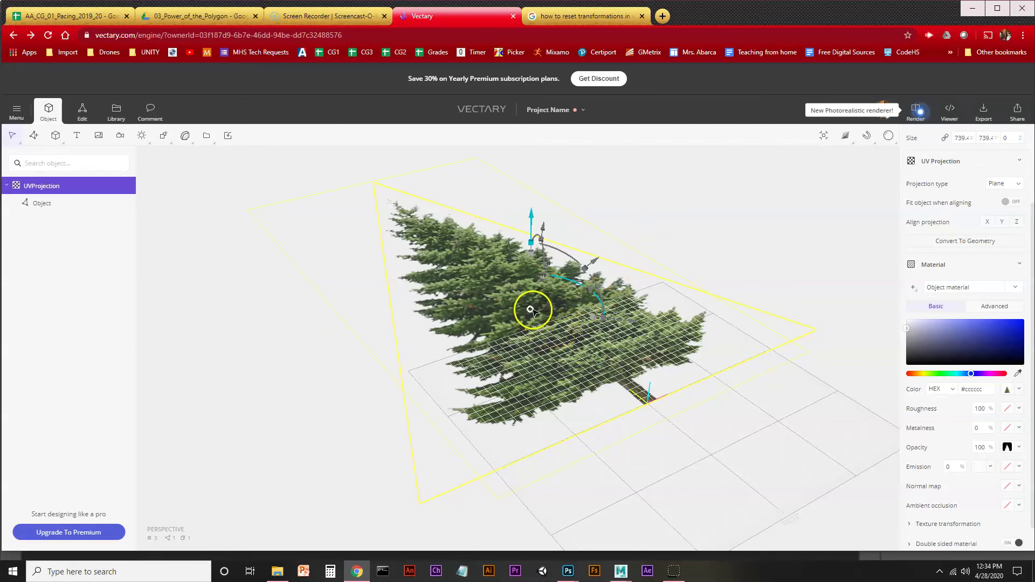
Move the tree's pivot point from its center to the foot of the trunk at the grid origin
drag(531, 310, 648, 407)
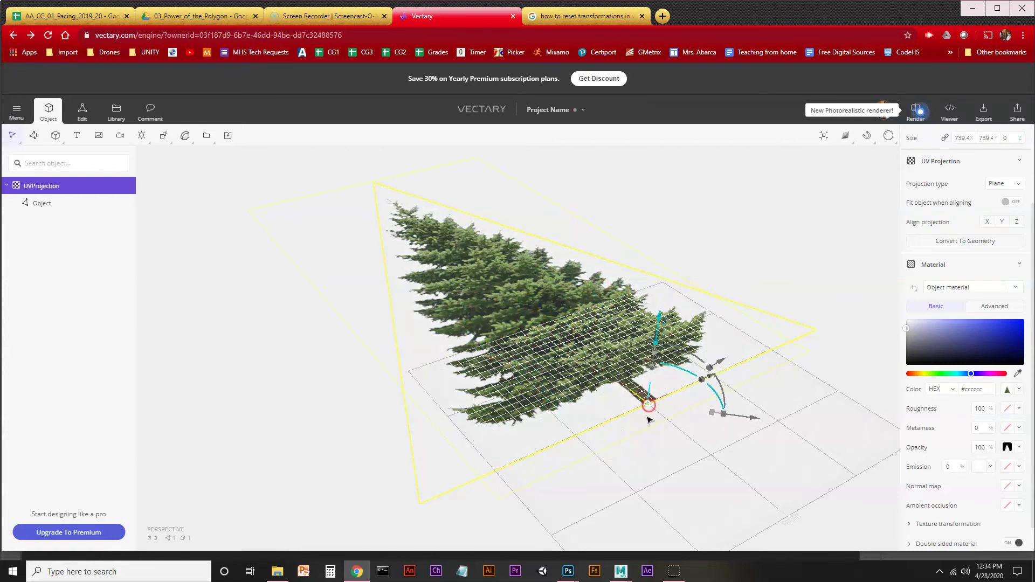
mouse_move(785, 436)
mouse_down()
mouse_move(744, 453)
mouse_move(684, 433)
mouse_move(778, 434)
mouse_up()
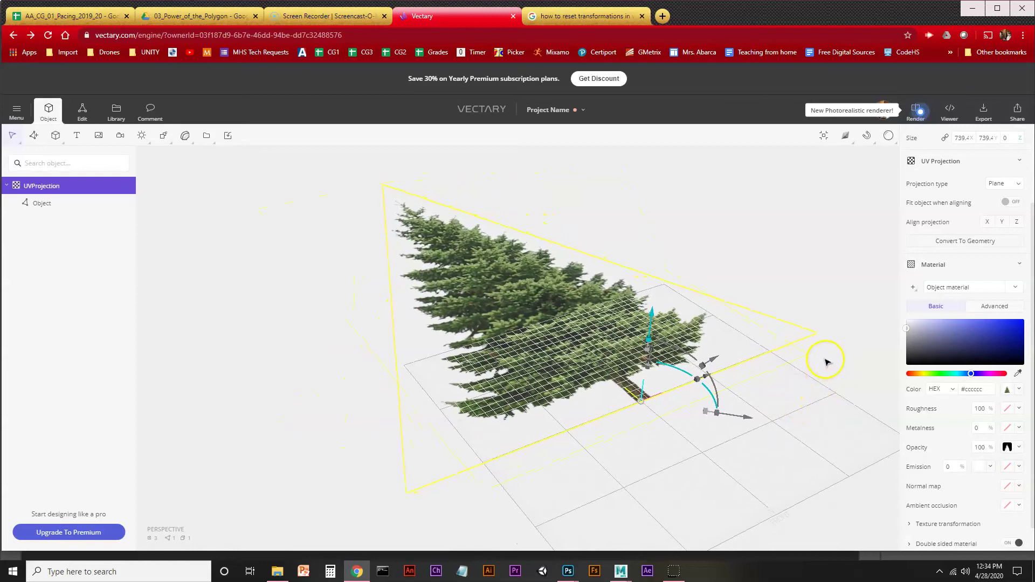
drag(747, 240, 712, 241)
mouse_move(762, 411)
mouse_down()
mouse_move(655, 418)
mouse_move(742, 409)
mouse_move(808, 419)
mouse_move(733, 407)
mouse_move(761, 405)
mouse_up()
scroll(992, 280, up, 2)
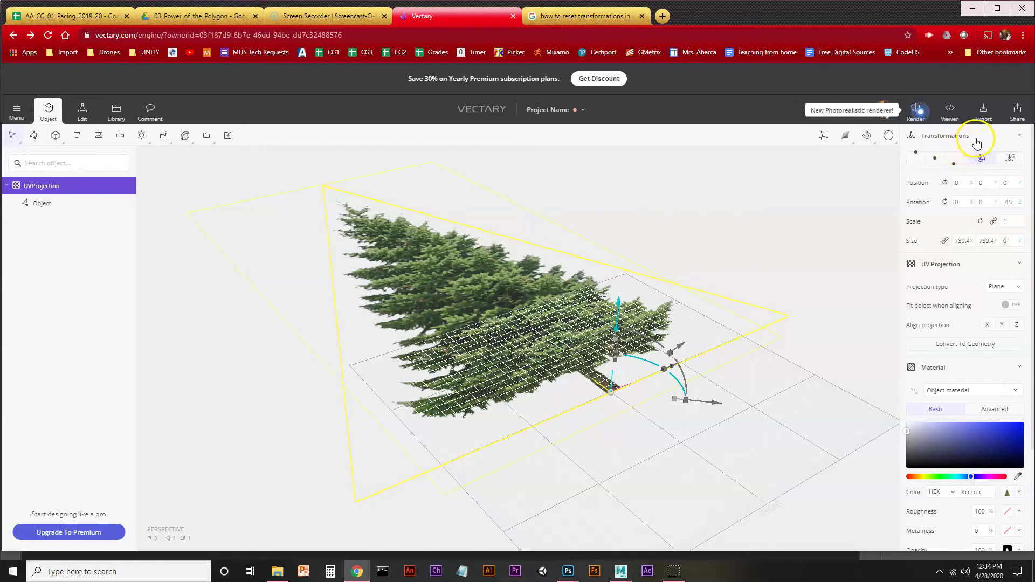
Stand the projected tree upright on the grid by setting its X rotation to 90 degrees
click(1009, 161)
right_drag(736, 430, 774, 425)
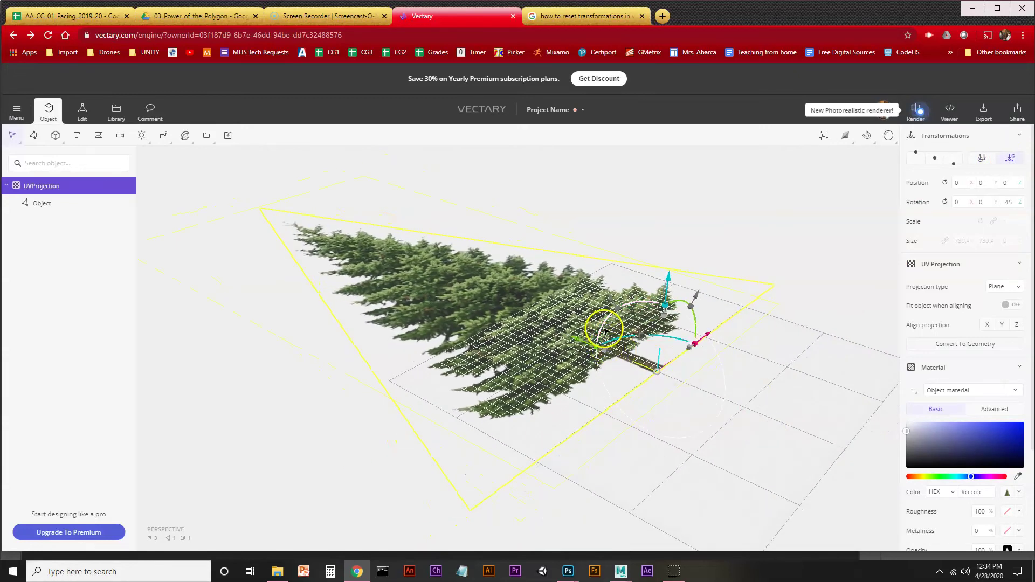
drag(604, 330, 664, 309)
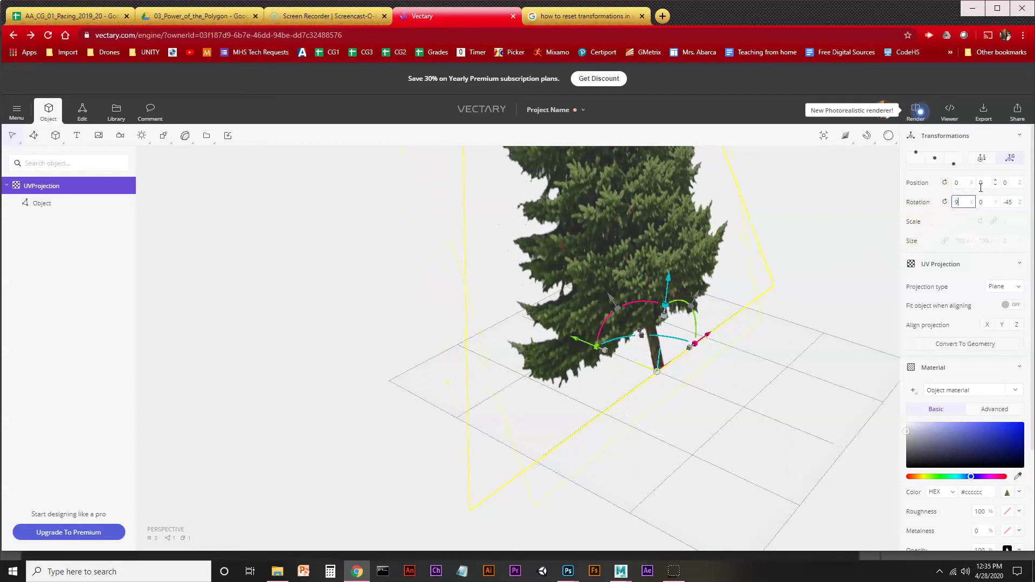
text(90)
key(Return)
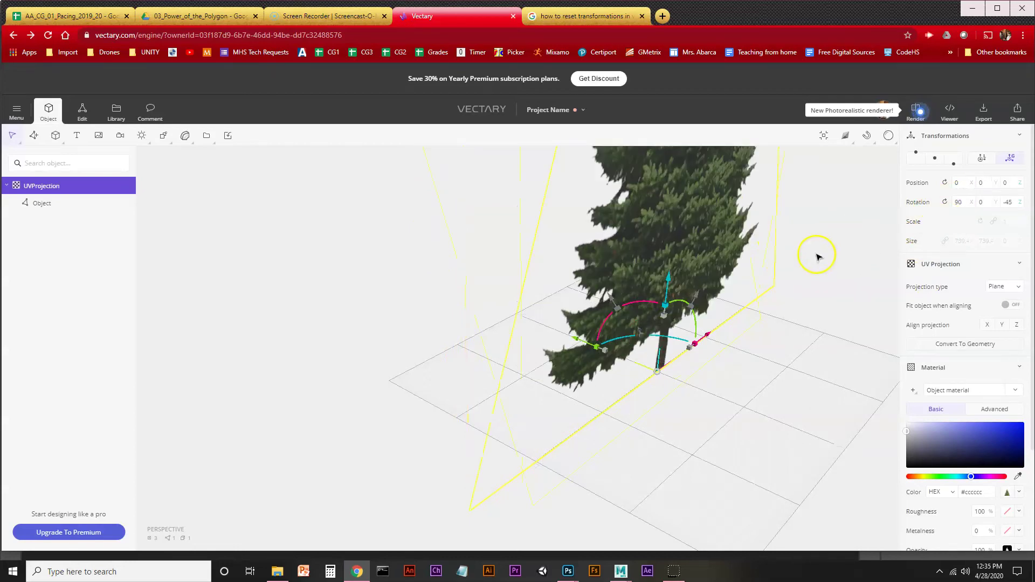
key(f)
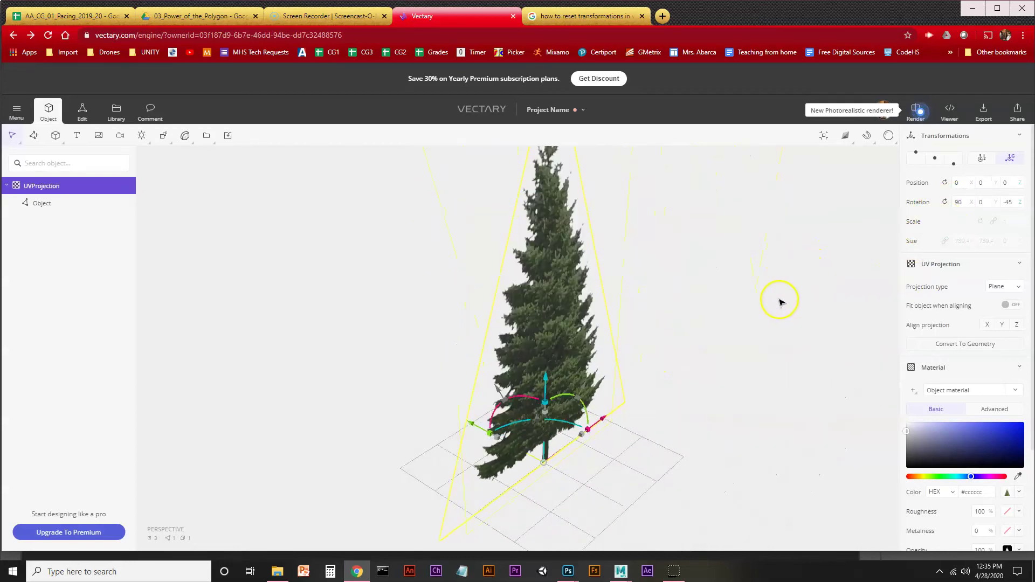
mouse_move(628, 431)
mouse_down()
mouse_move(654, 430)
mouse_move(599, 426)
mouse_move(610, 426)
mouse_up()
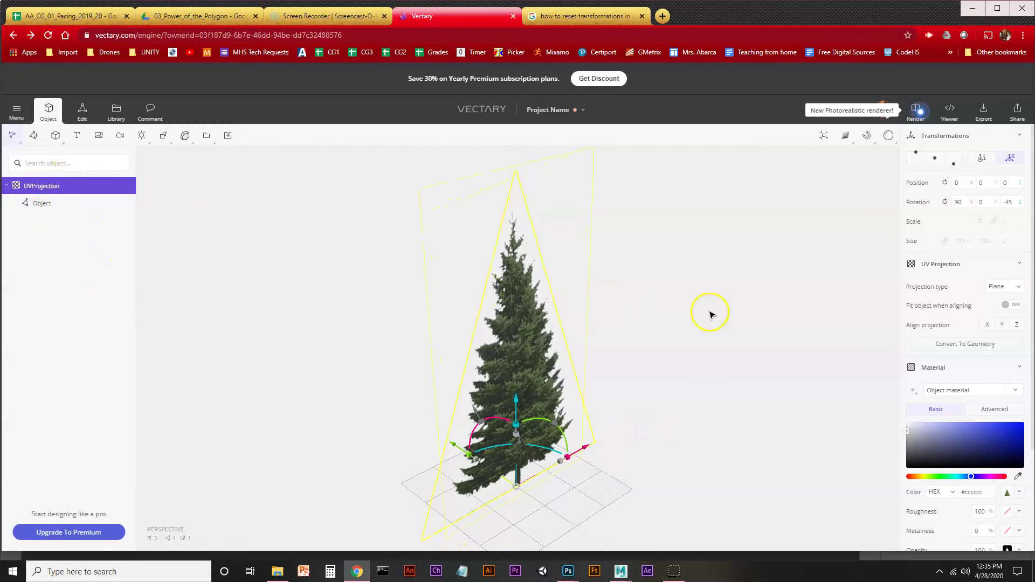
mouse_move(696, 344)
mouse_down()
mouse_move(647, 338)
mouse_move(686, 333)
mouse_up()
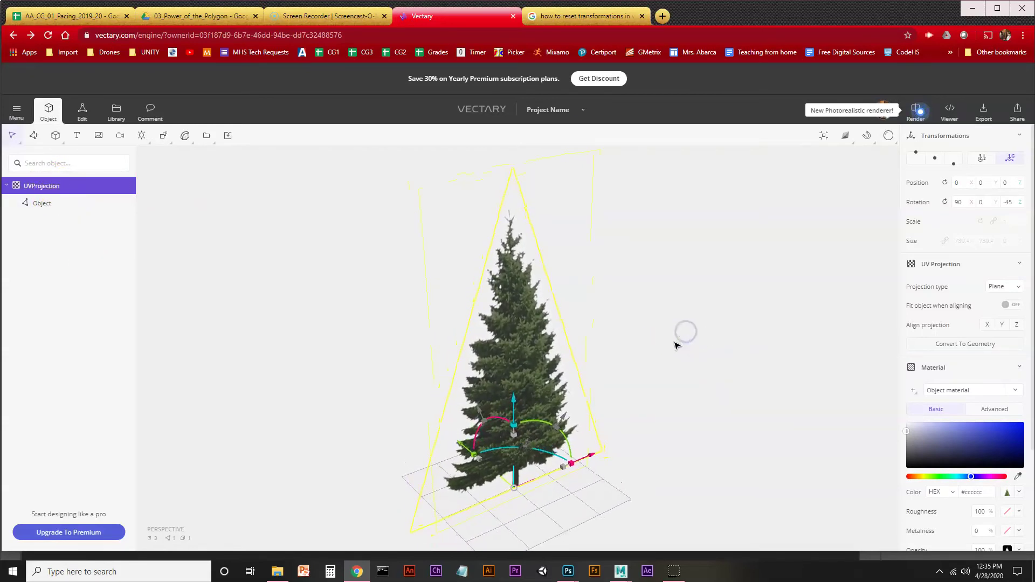
Convert the tree's UV projection to geometry so the texture is baked onto the plane
click(953, 348)
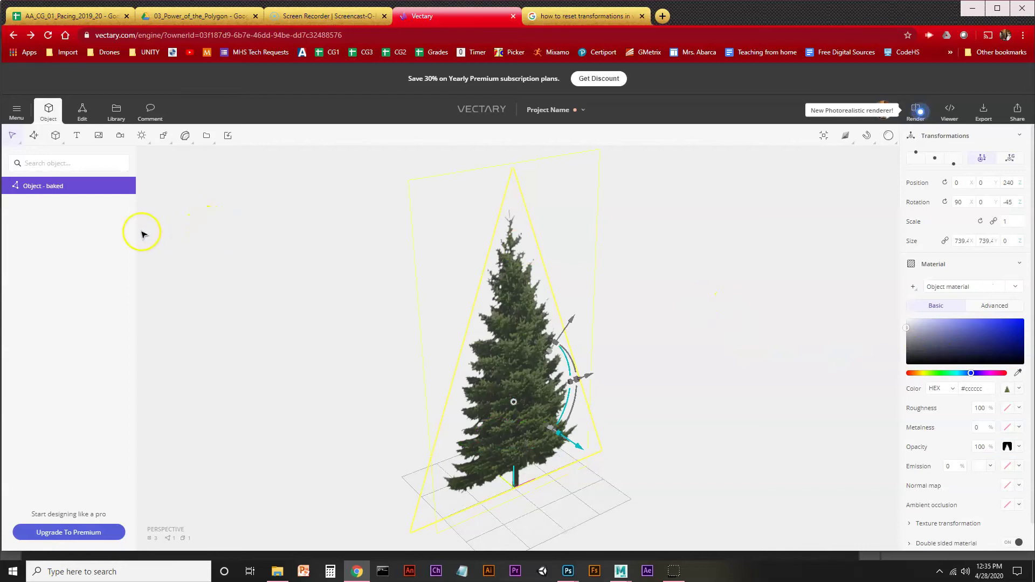
right_drag(720, 339, 731, 305)
mouse_move(683, 338)
right_down()
mouse_move(719, 340)
mouse_move(669, 348)
right_up()
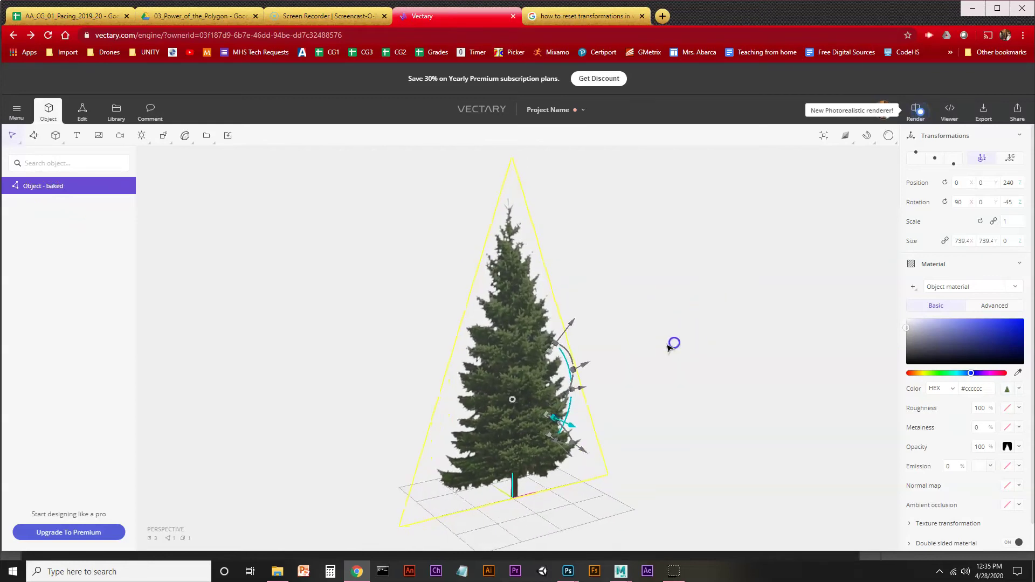
Move the baked tree's pivot point from its center down to the foot of the trunk
click(1010, 157)
click(982, 162)
mouse_move(725, 370)
right_down()
mouse_move(698, 383)
mouse_move(681, 374)
mouse_move(724, 371)
right_up()
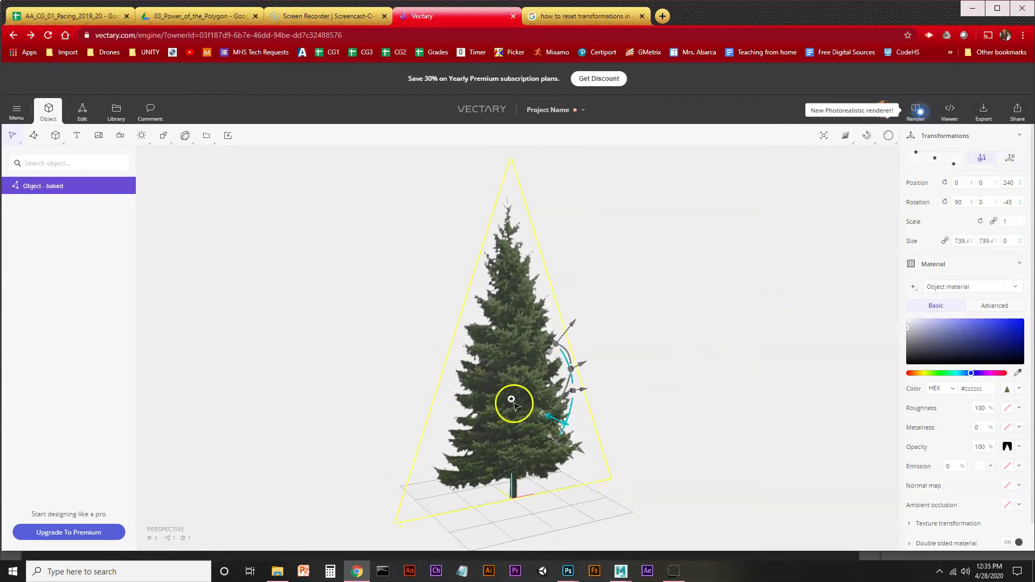
scroll(640, 434, down, 3)
middle_drag(600, 376, 634, 400)
scroll(647, 415, up, 5)
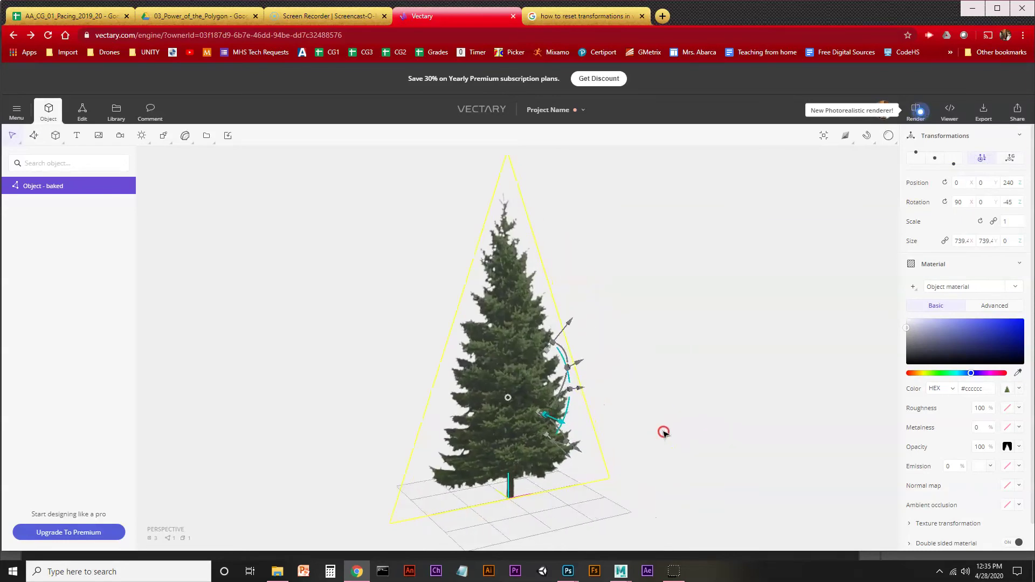
middle_drag(550, 379, 718, 377)
drag(525, 329, 523, 488)
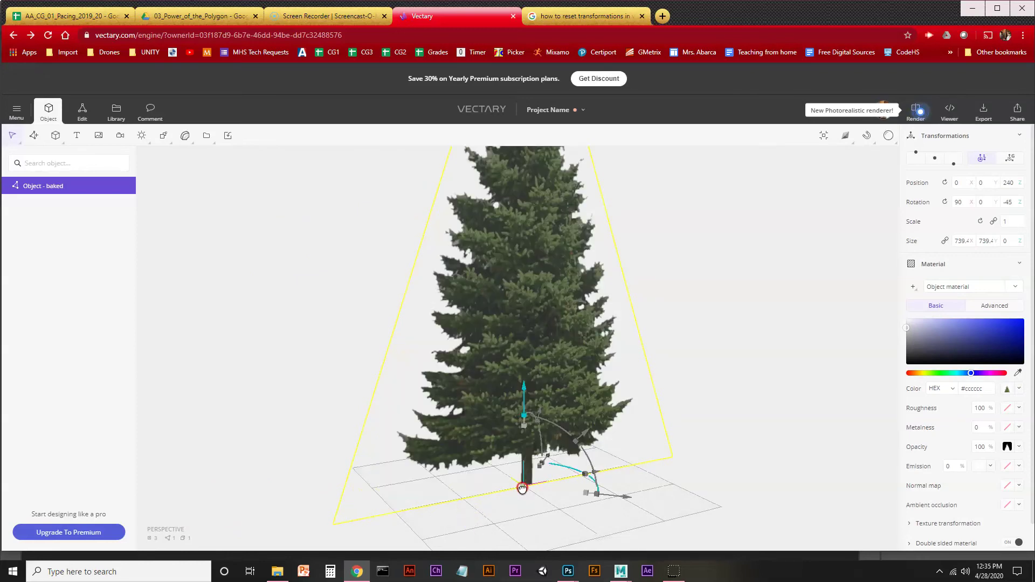
drag(743, 443, 765, 436)
Duplicate the baked tree plane and set the copy's Z rotation to 45 degrees so the two planes cross at the trunk
click(119, 276)
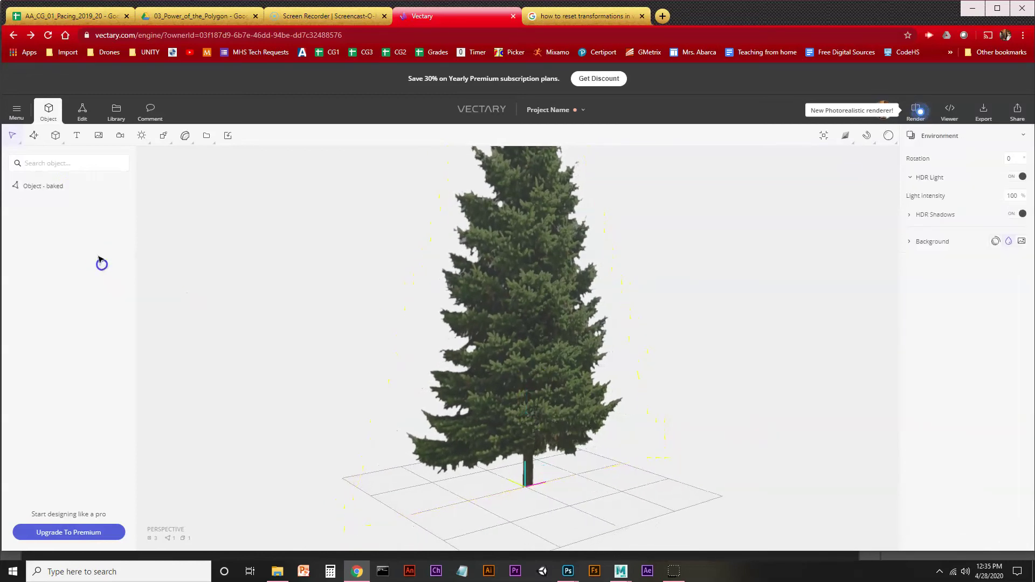
click(64, 185)
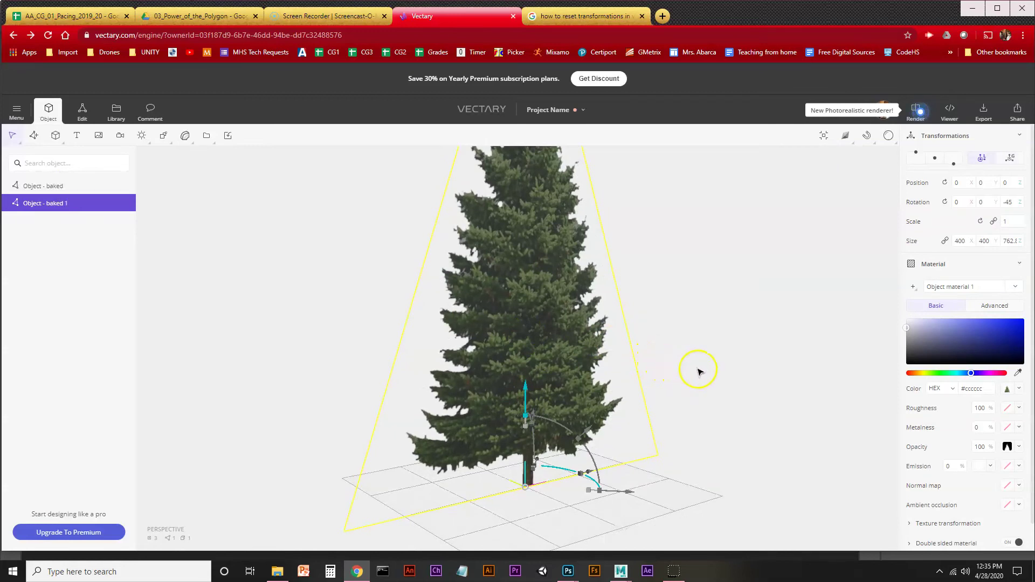
click(1011, 161)
drag(781, 396, 539, 425)
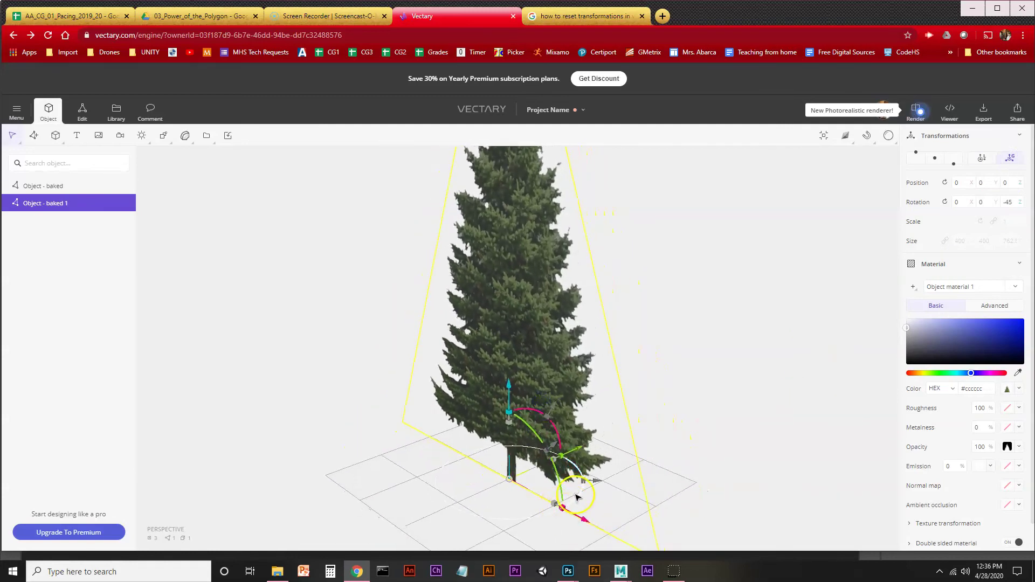
drag(575, 501, 597, 473)
drag(337, 416, 499, 441)
click(585, 458)
drag(581, 453, 583, 452)
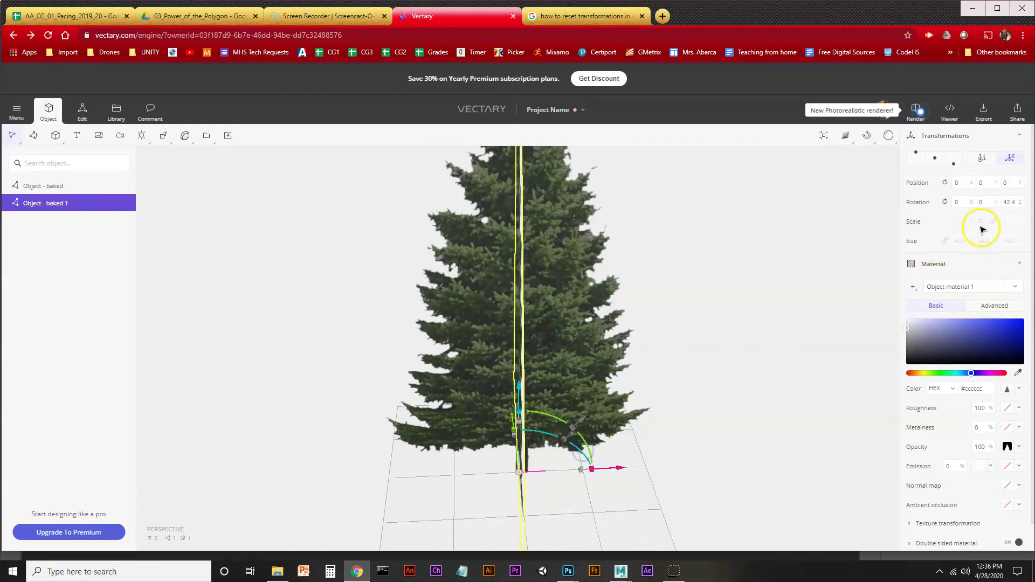
click(1009, 202)
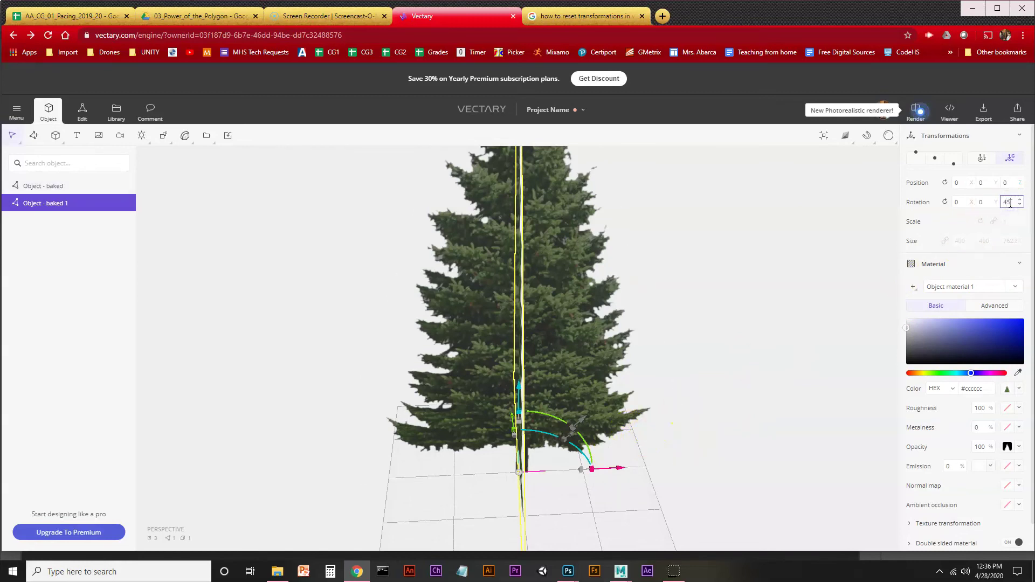
key(Return)
drag(786, 278, 649, 281)
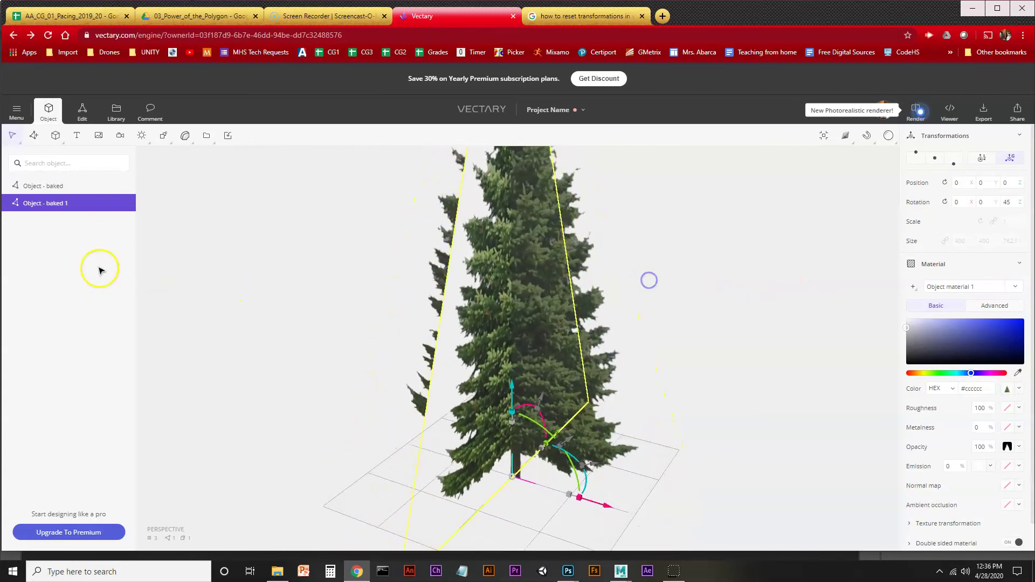
Duplicate the 45-degree tree plane and turn the copy around the trunk to a Z rotation of about 89.5 degrees
click(65, 259)
click(43, 205)
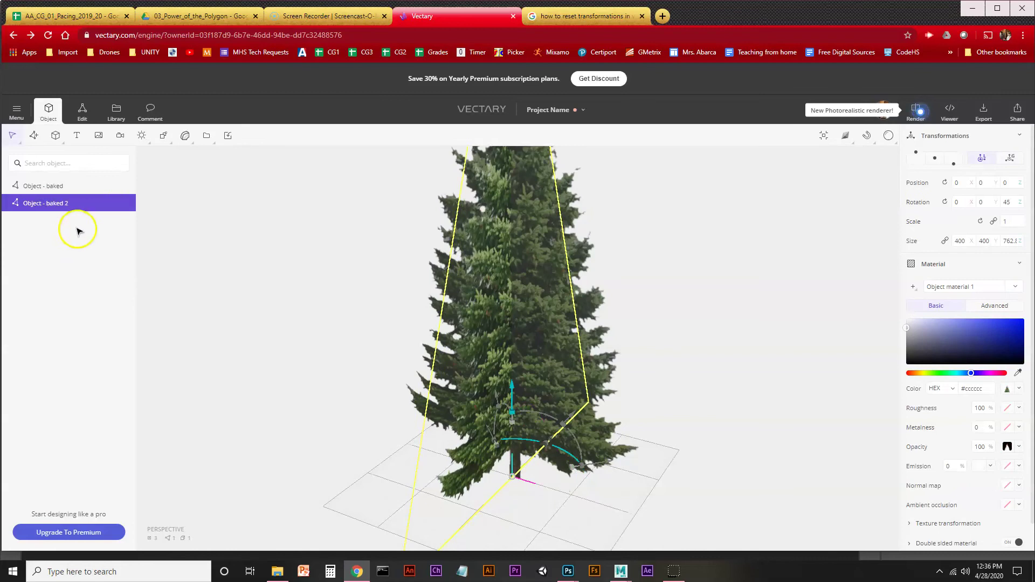
key(ctrl+d)
right_drag(737, 390, 696, 391)
click(1006, 158)
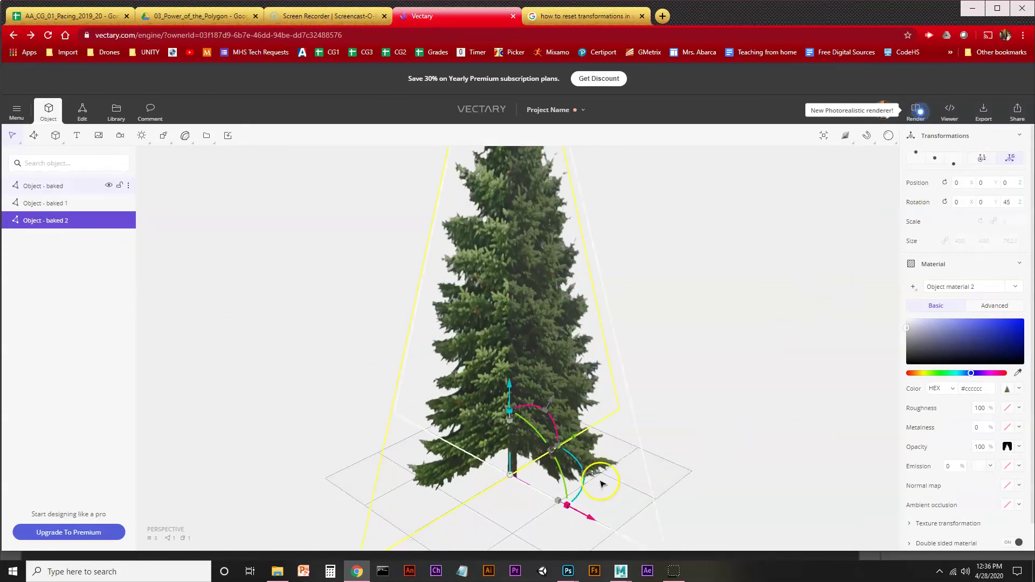
drag(586, 486, 622, 447)
drag(300, 347, 458, 345)
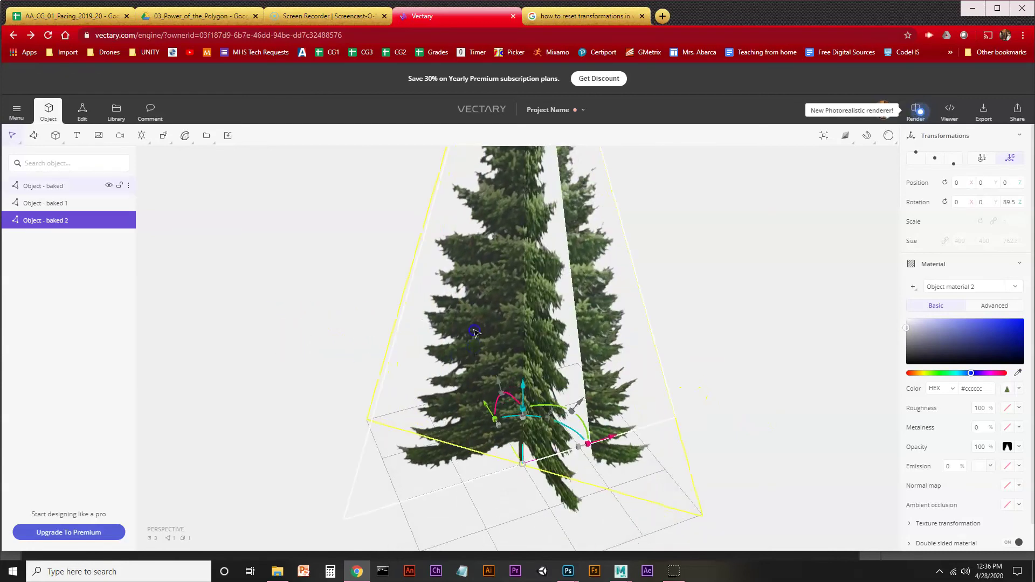
Duplicate the original tree plane and turn the copy around the trunk to a Z rotation of about 1.8 degrees
click(476, 333)
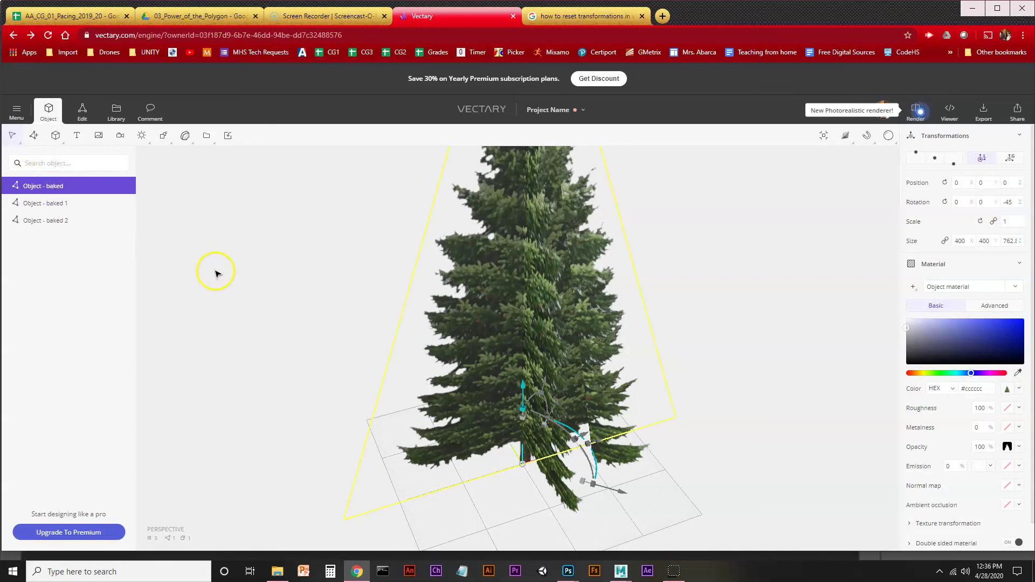
key(ctrl+d)
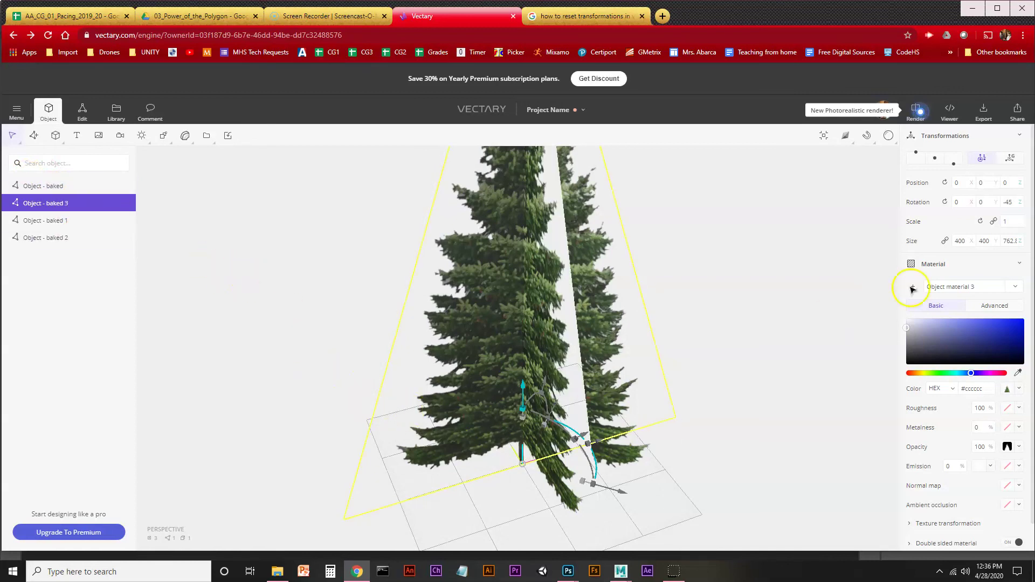
click(1013, 161)
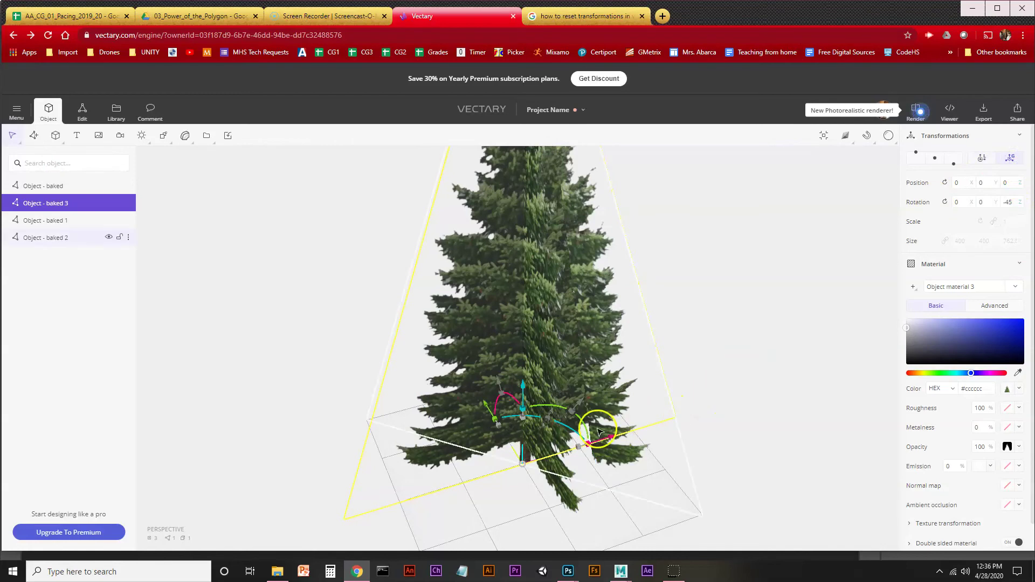
drag(573, 430, 523, 407)
drag(739, 389, 716, 340)
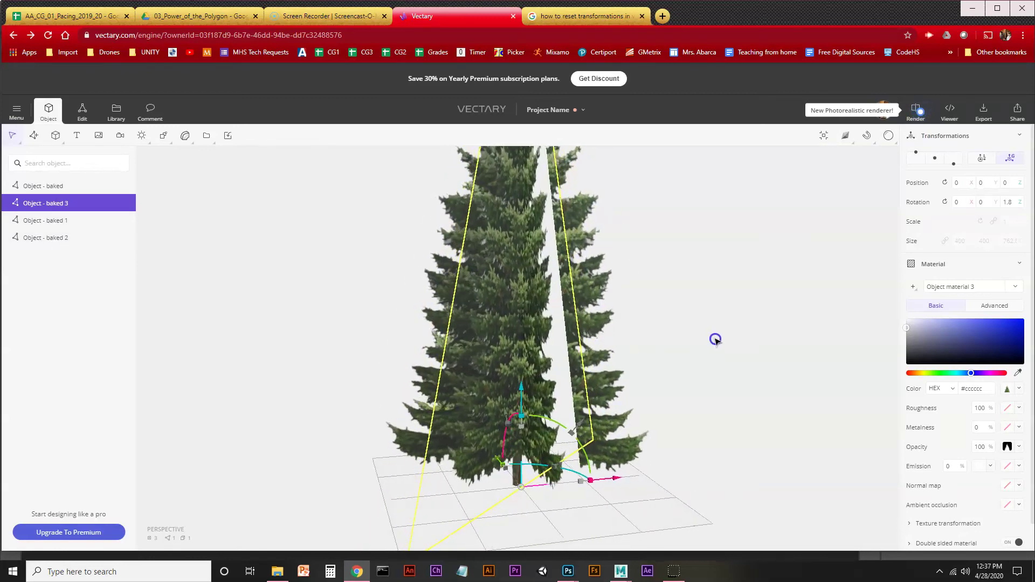
Group all four baked tree planes into one object and check the tree from several angles
click(32, 180)
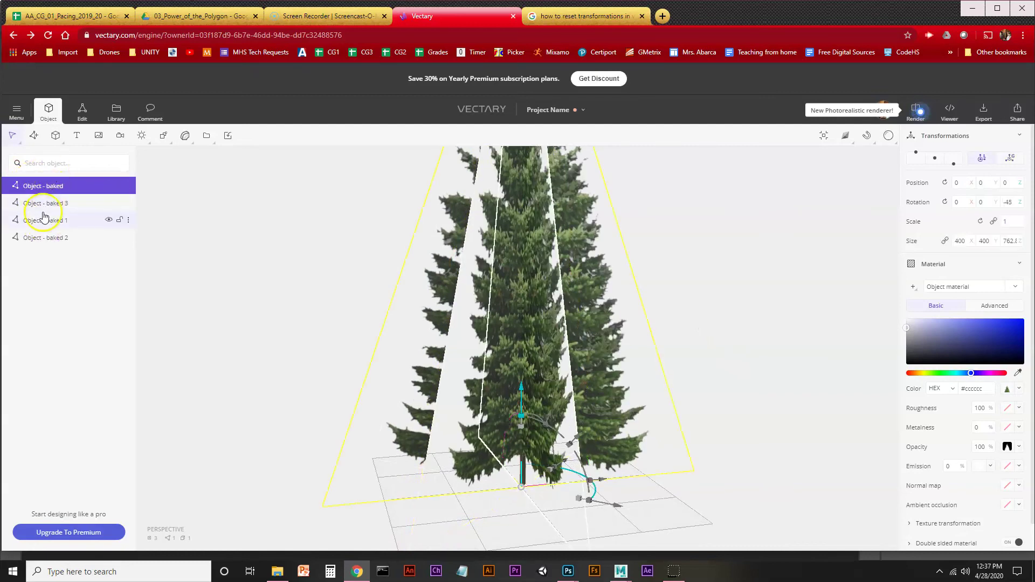
shift+click(43, 232)
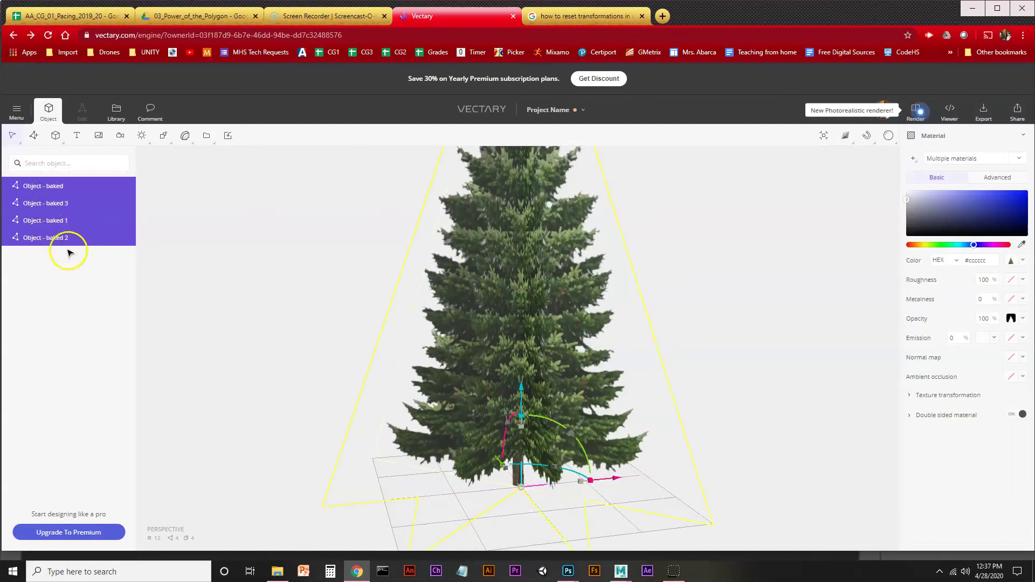
key(ctrl+g)
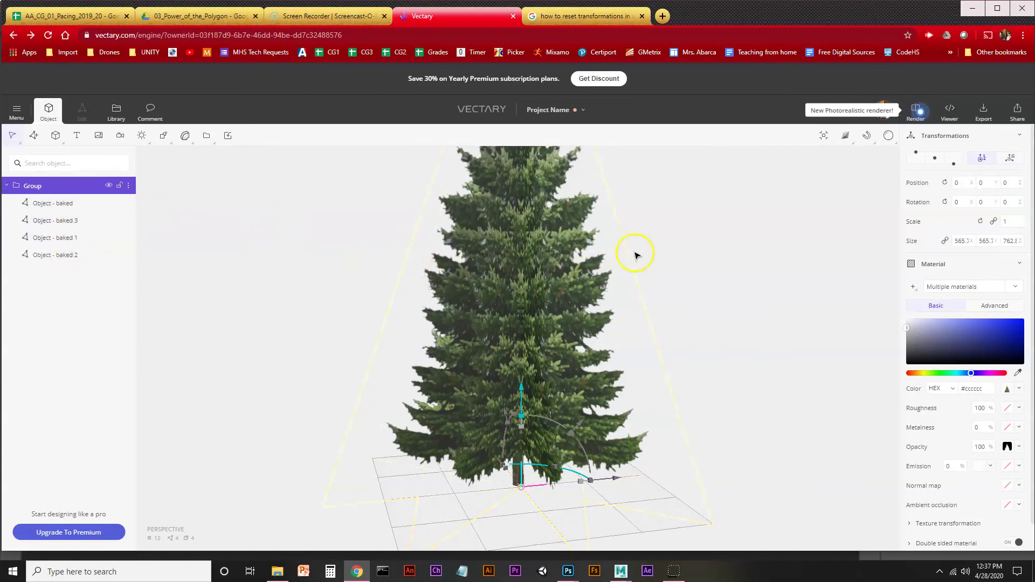
right_drag(728, 305, 753, 322)
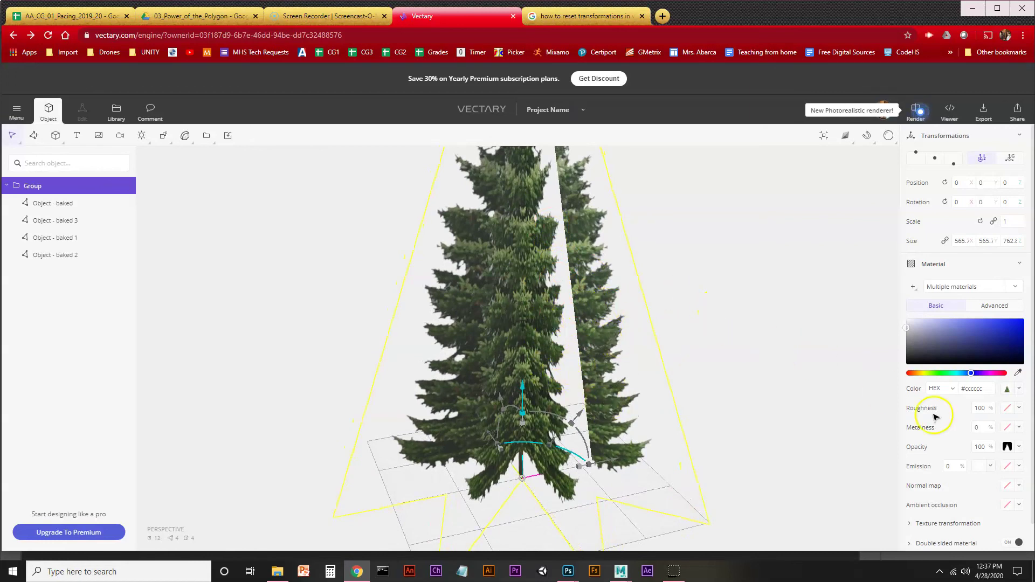
mouse_move(721, 341)
mouse_down()
mouse_move(746, 340)
mouse_move(704, 340)
mouse_up()
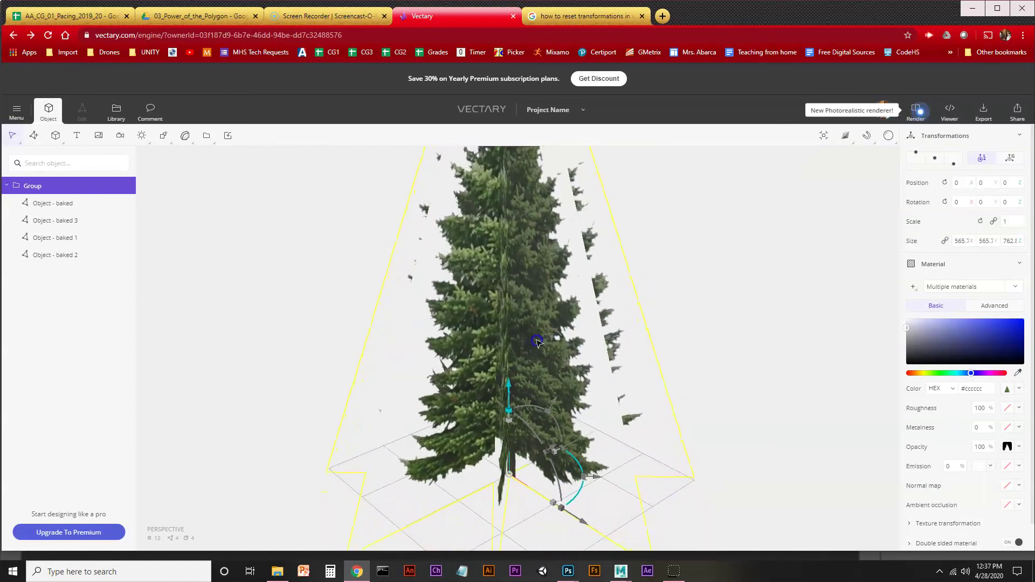
drag(834, 314, 762, 300)
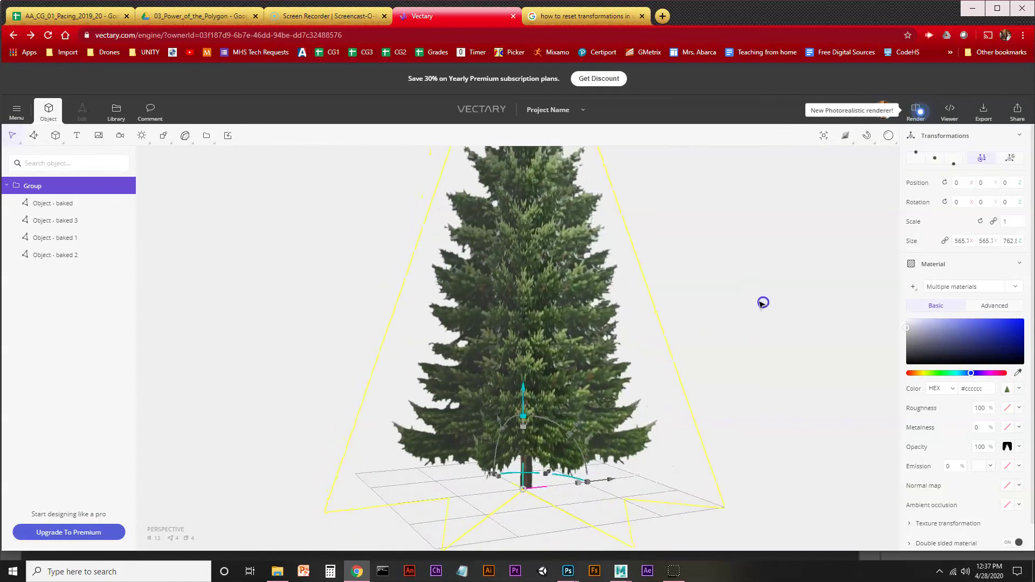
drag(738, 312, 551, 322)
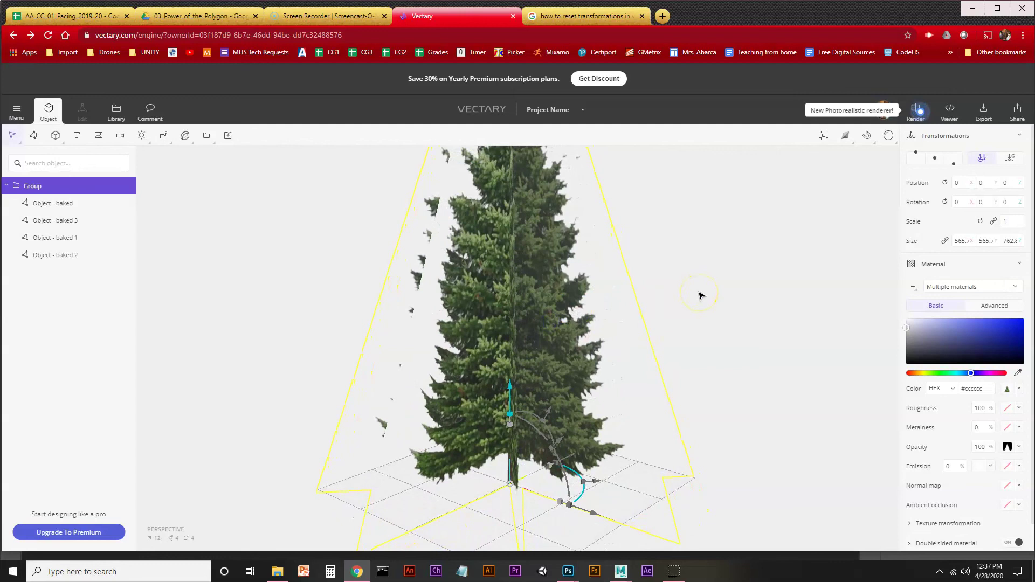
Preview the grouped tree with the Instant renderer at Low quality, stop the preview, and view the whole tree
click(889, 135)
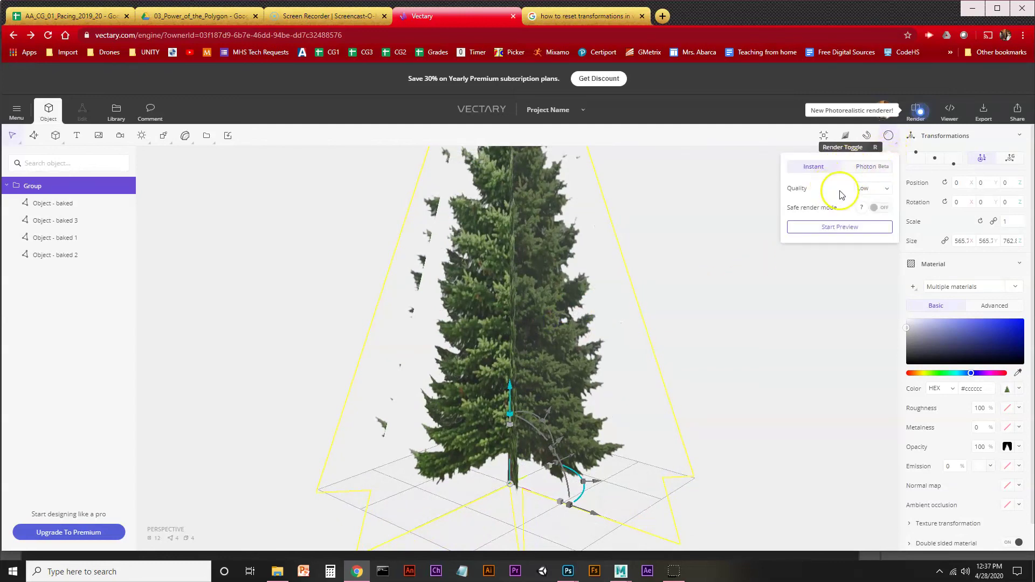
click(851, 229)
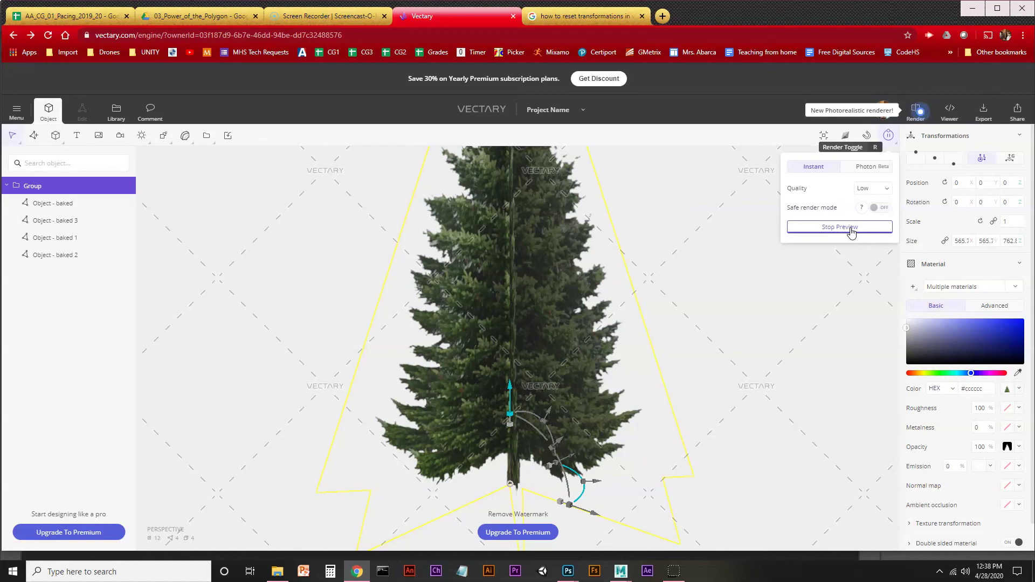
click(850, 231)
drag(717, 330, 622, 396)
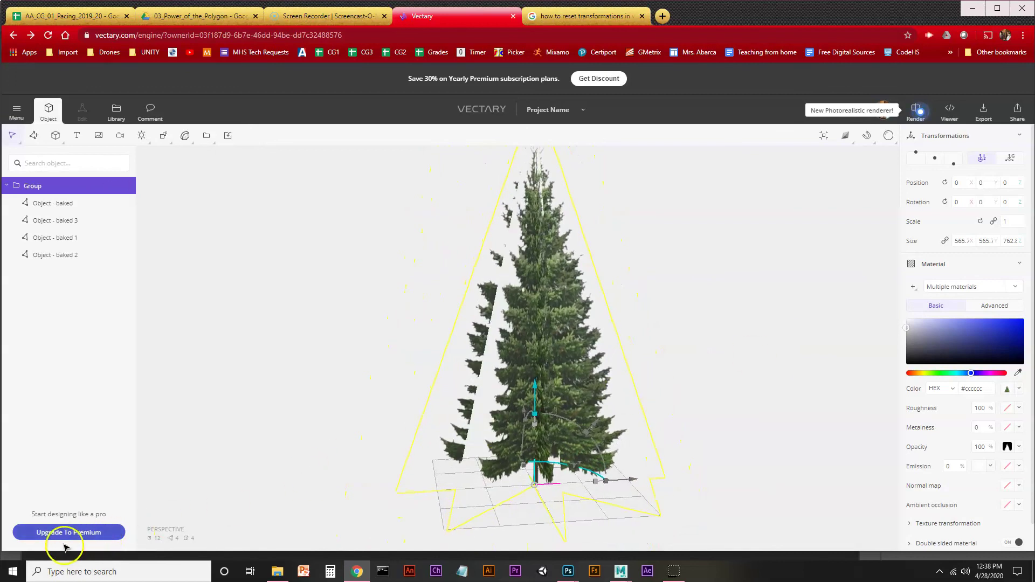